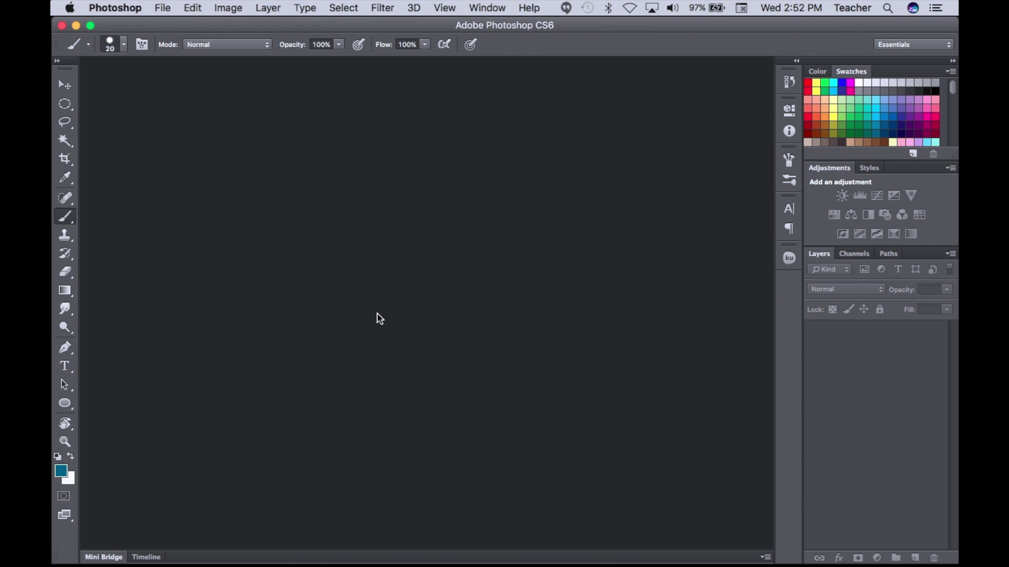
Open 1500x1500Wonka_0.jpg from the Stencil Ideas Finder folder by dragging it onto Photoshop
{"action": "mouse_move", "coordinate": [79, 544]}
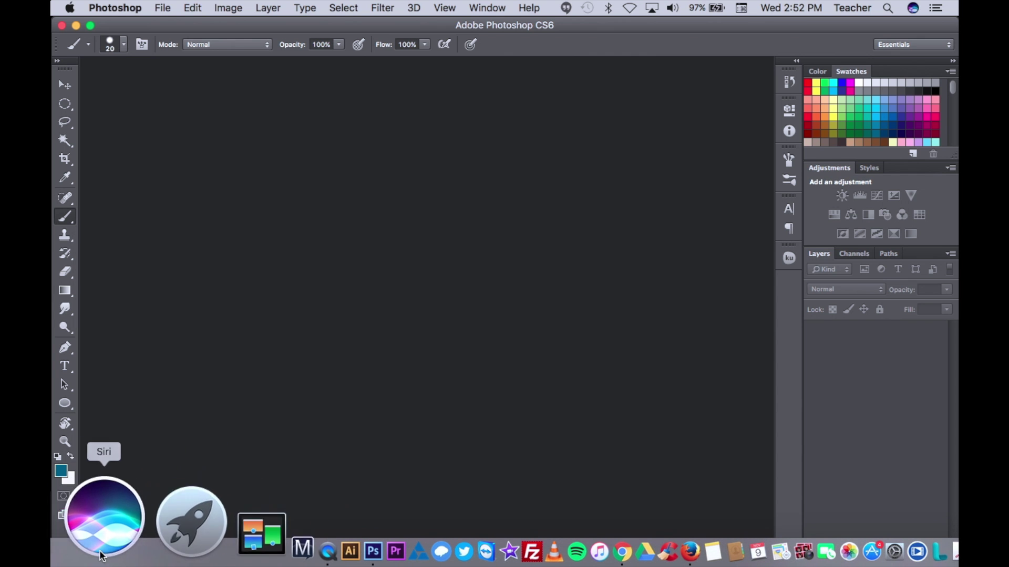
{"action": "left_click", "coordinate": [79, 541]}
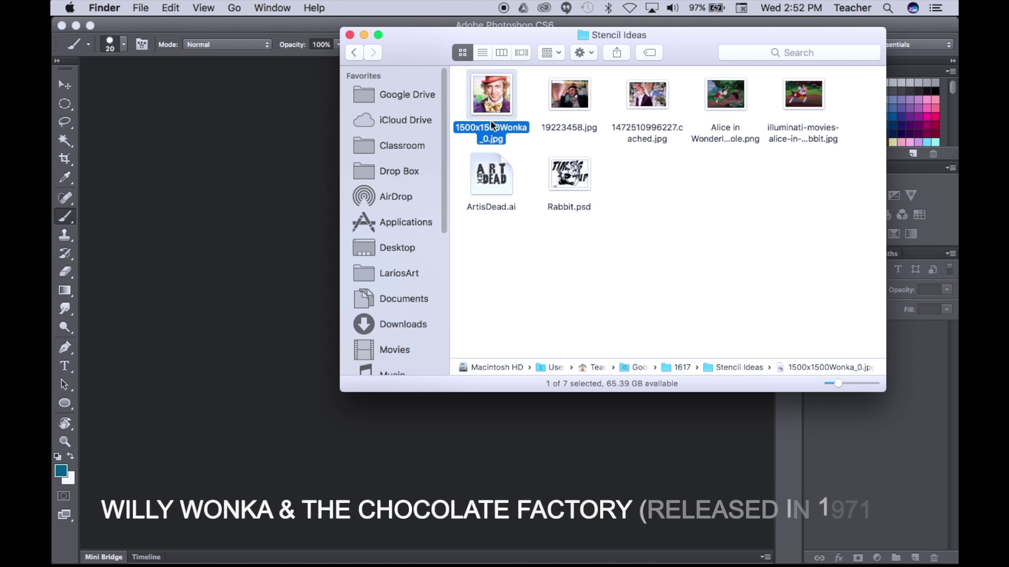
{"action": "left_click_drag", "start_coordinate": [493, 100], "coordinate": [245, 551]}
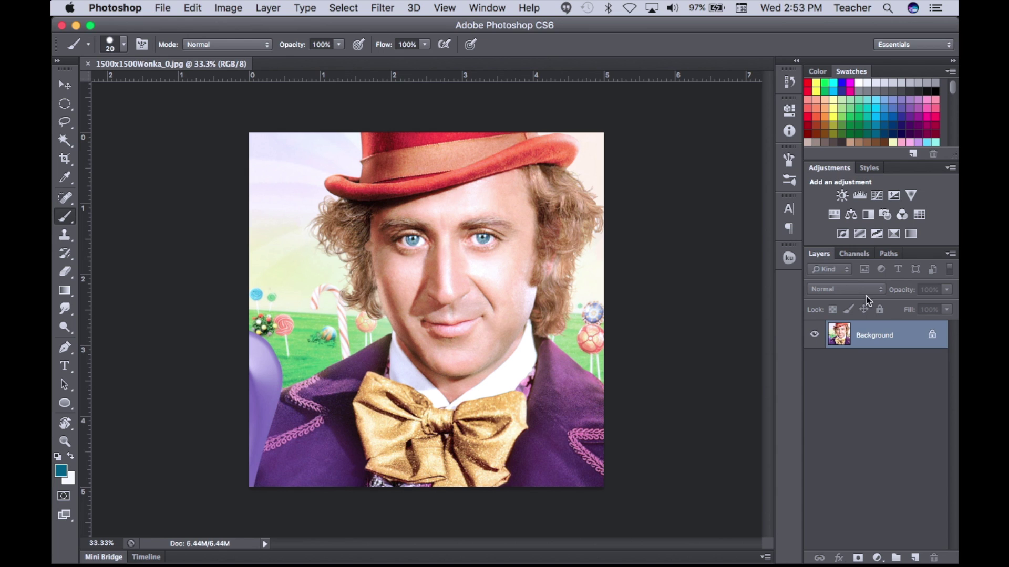
Convert the locked Background layer into an editable Layer 0
{"action": "double_click", "coordinate": [911, 338]}
{"action": "left_click", "coordinate": [645, 245]}
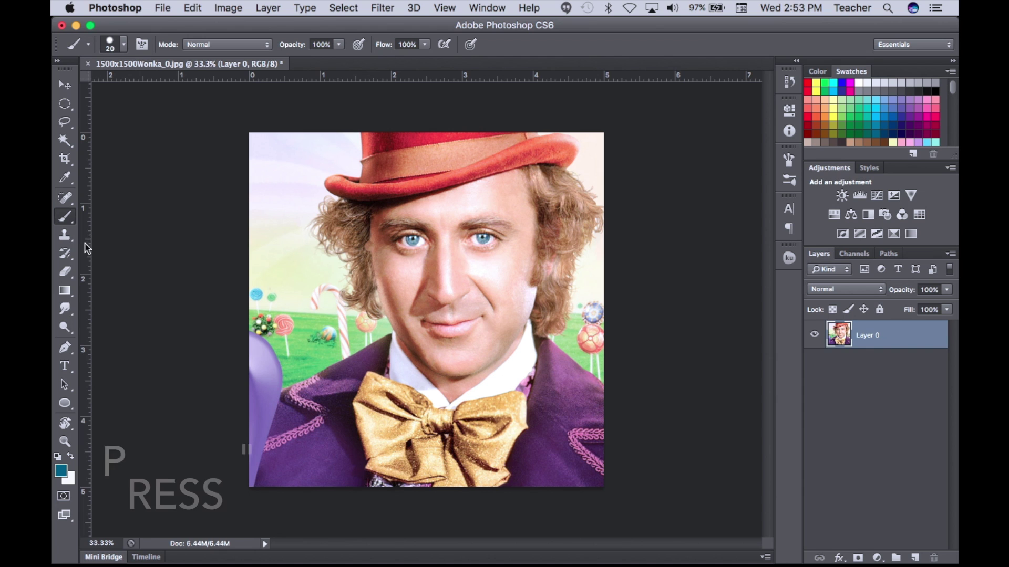
Erase the upper-left corner, then Magic Wand-select and delete the light sky down to the grass line
{"action": "key", "text": "e"}
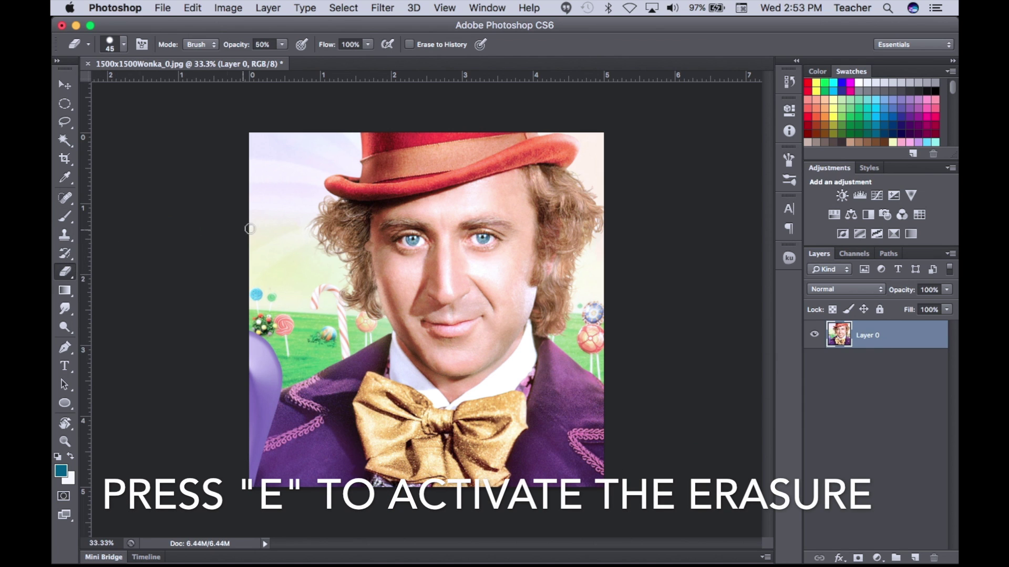
{"action": "mouse_move", "coordinate": [260, 191]}
{"action": "left_mouse_down"}
{"action": "mouse_move", "coordinate": [280, 222]}
{"action": "mouse_move", "coordinate": [283, 179]}
{"action": "mouse_move", "coordinate": [258, 189]}
{"action": "mouse_move", "coordinate": [251, 179]}
{"action": "mouse_move", "coordinate": [264, 126]}
{"action": "mouse_move", "coordinate": [283, 190]}
{"action": "mouse_move", "coordinate": [283, 118]}
{"action": "mouse_move", "coordinate": [269, 184]}
{"action": "left_mouse_up"}
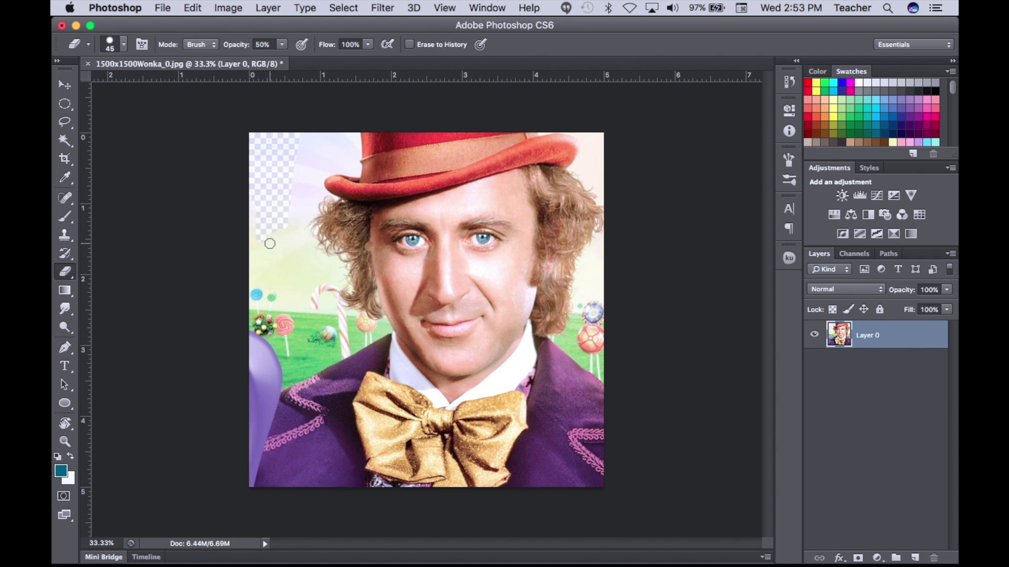
{"action": "key", "text": "w"}
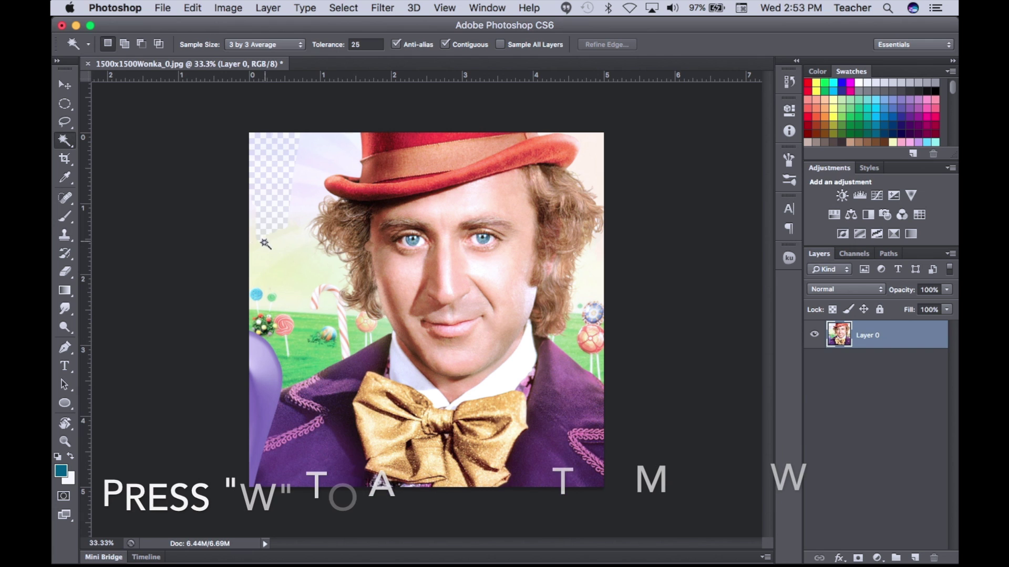
{"action": "left_click", "coordinate": [317, 162]}
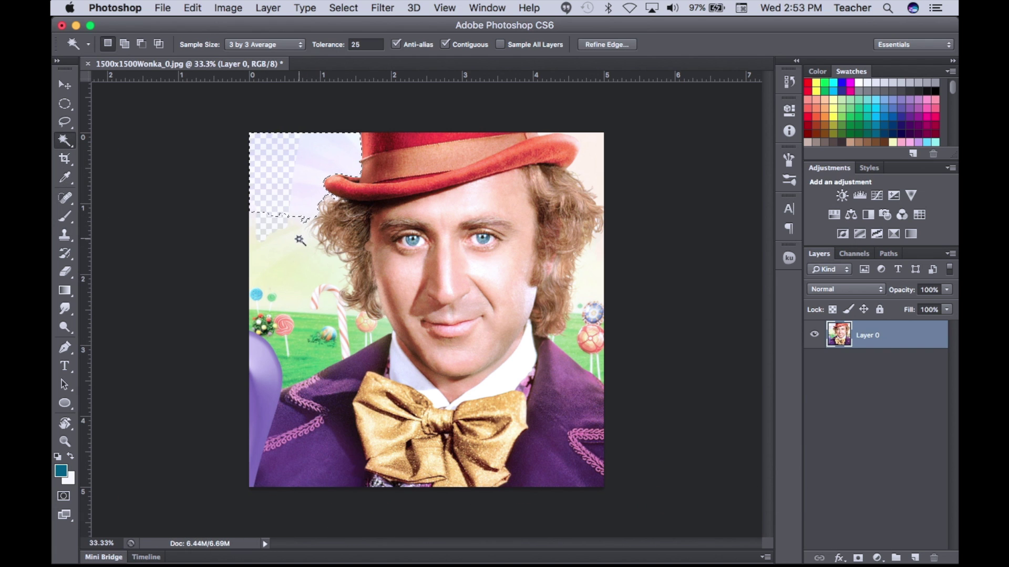
{"action": "left_click", "coordinate": [300, 232], "text": "shift"}
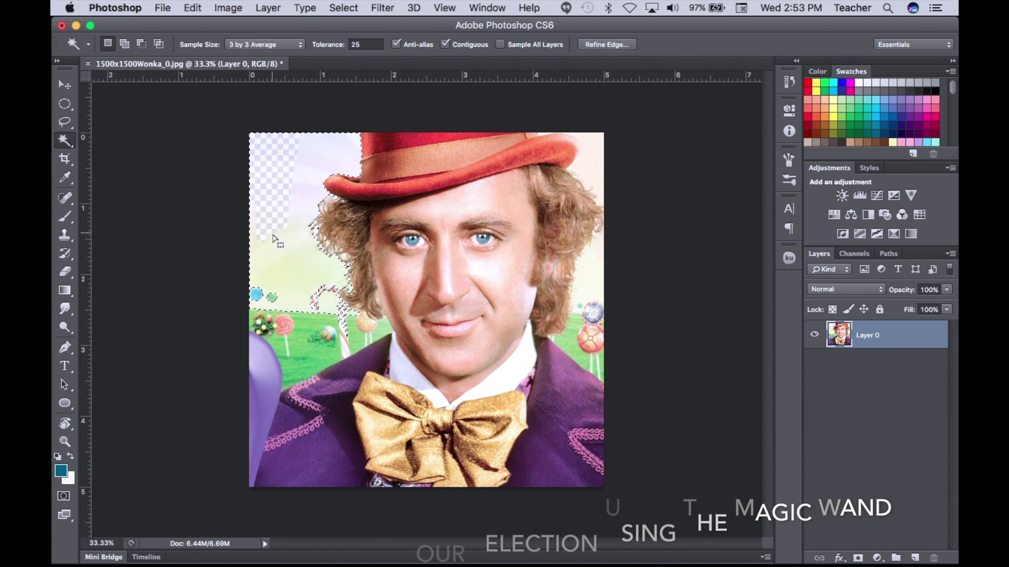
{"action": "key", "text": "Delete"}
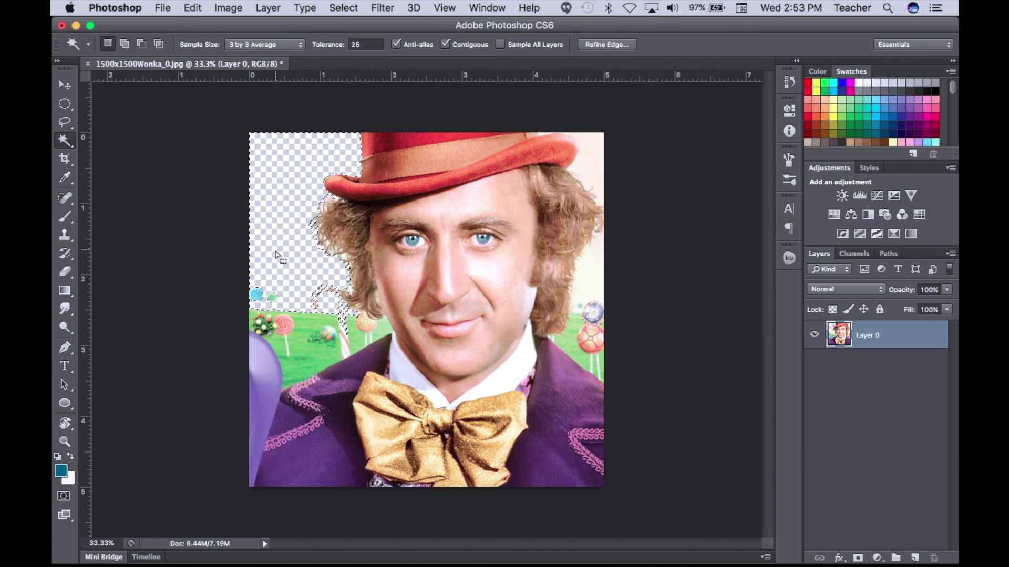
{"action": "key", "text": "super+d"}
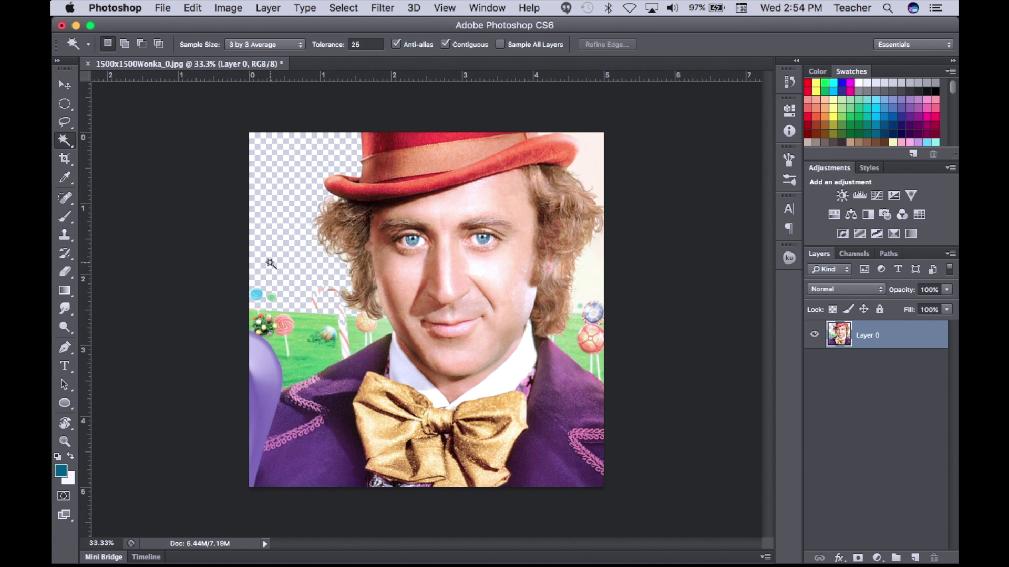
Lasso and delete the background strip right of the hat and hair, down toward the jacket
{"action": "key", "text": "l"}
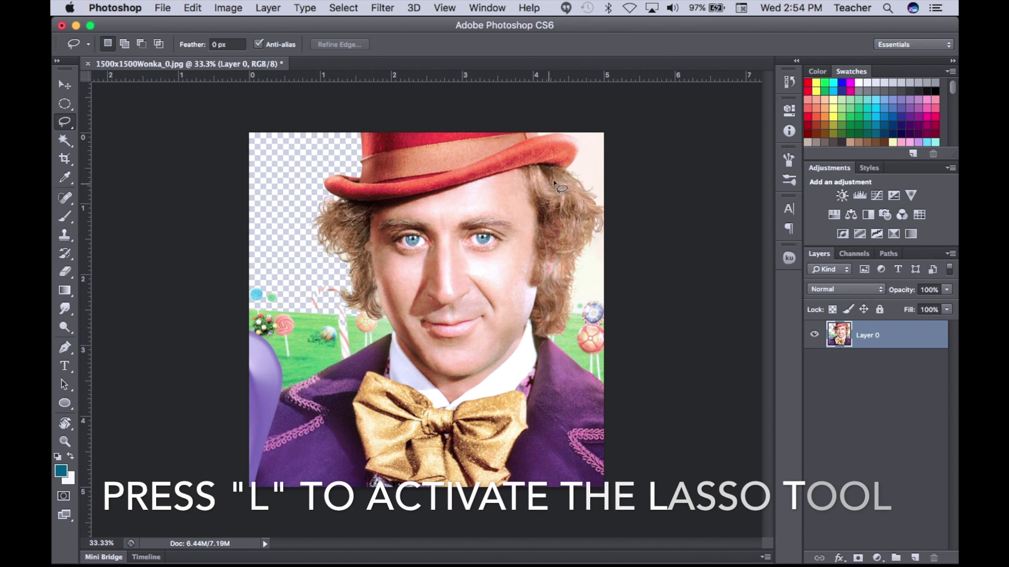
{"action": "mouse_move", "coordinate": [567, 131]}
{"action": "left_mouse_down"}
{"action": "mouse_move", "coordinate": [578, 142]}
{"action": "mouse_move", "coordinate": [569, 172]}
{"action": "mouse_move", "coordinate": [595, 190]}
{"action": "mouse_move", "coordinate": [600, 216]}
{"action": "mouse_move", "coordinate": [550, 343]}
{"action": "mouse_move", "coordinate": [587, 361]}
{"action": "mouse_move", "coordinate": [599, 383]}
{"action": "mouse_move", "coordinate": [604, 344]}
{"action": "left_mouse_up"}
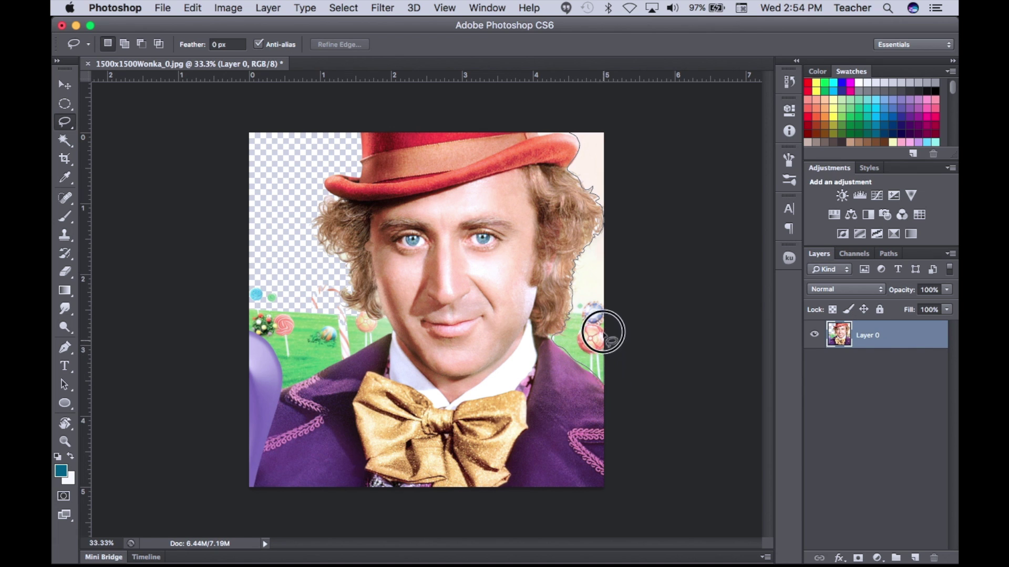
{"action": "mouse_move", "coordinate": [614, 221]}
{"action": "left_mouse_down"}
{"action": "mouse_move", "coordinate": [613, 140]}
{"action": "mouse_move", "coordinate": [565, 131]}
{"action": "mouse_move", "coordinate": [576, 132]}
{"action": "left_mouse_up"}
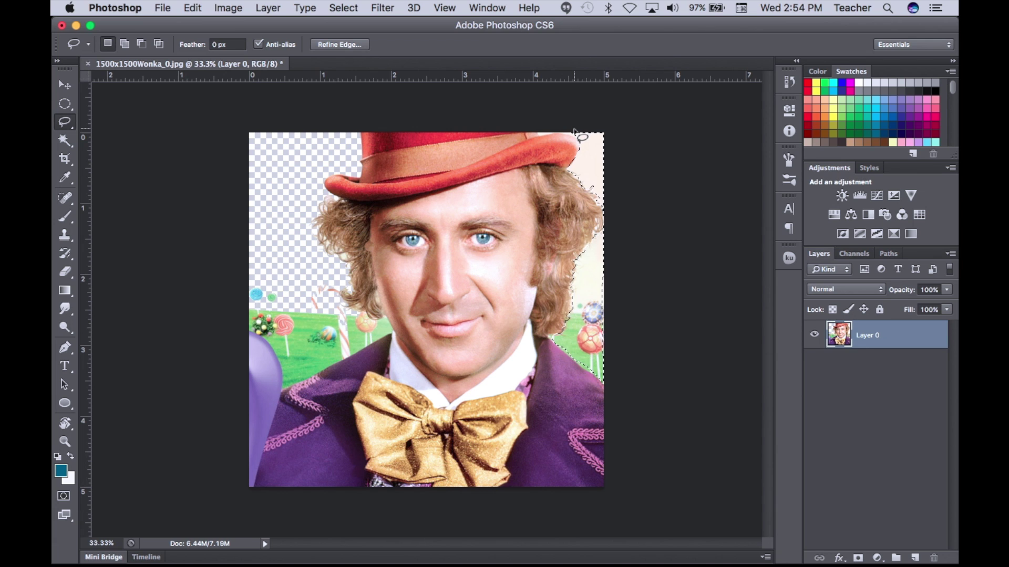
{"action": "key", "text": "Delete"}
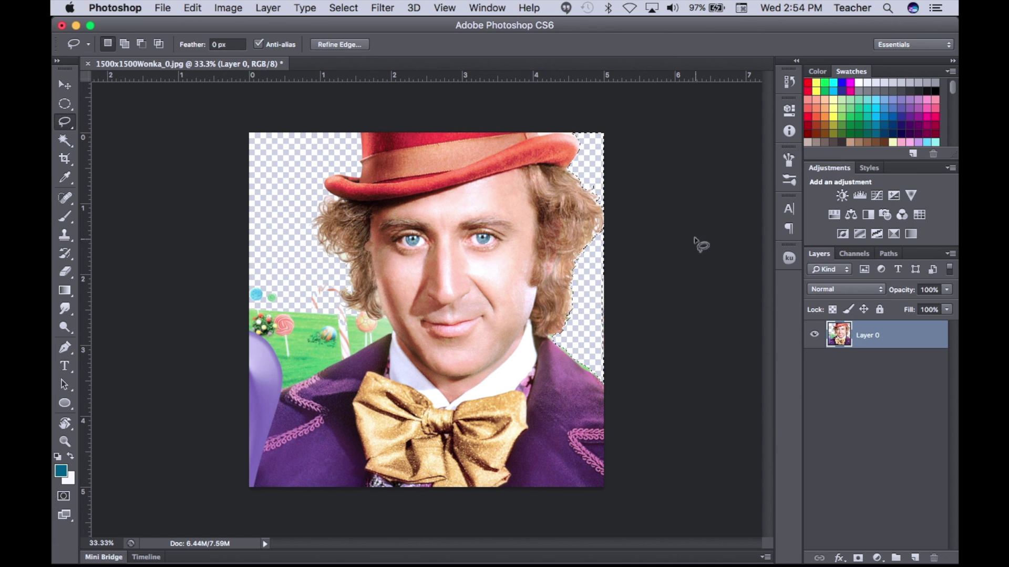
{"action": "key", "text": "super+d"}
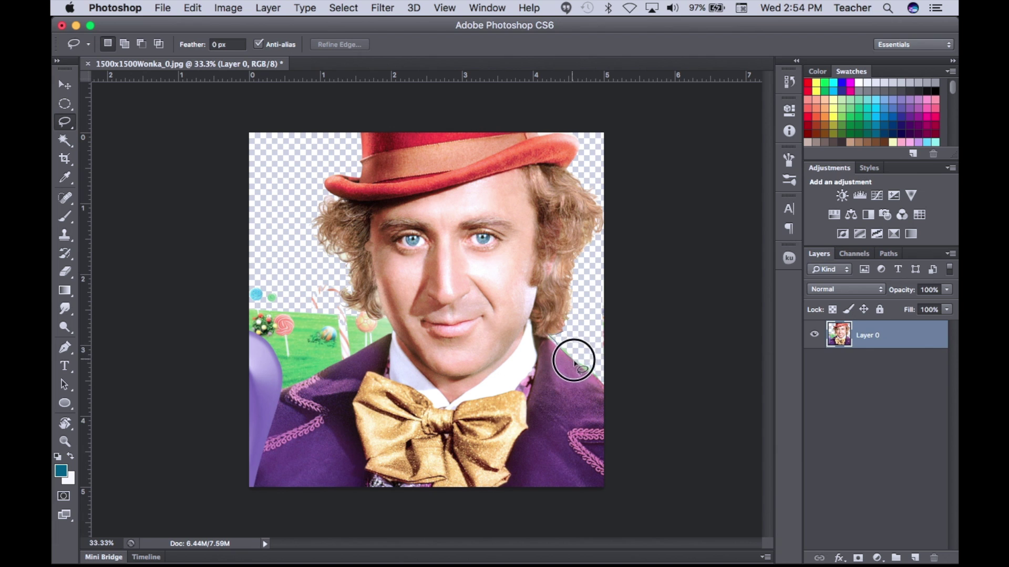
{"action": "mouse_move", "coordinate": [582, 368]}
{"action": "left_mouse_down"}
{"action": "mouse_move", "coordinate": [611, 372]}
{"action": "mouse_move", "coordinate": [609, 310]}
{"action": "mouse_move", "coordinate": [595, 296]}
{"action": "mouse_move", "coordinate": [552, 334]}
{"action": "left_mouse_up"}
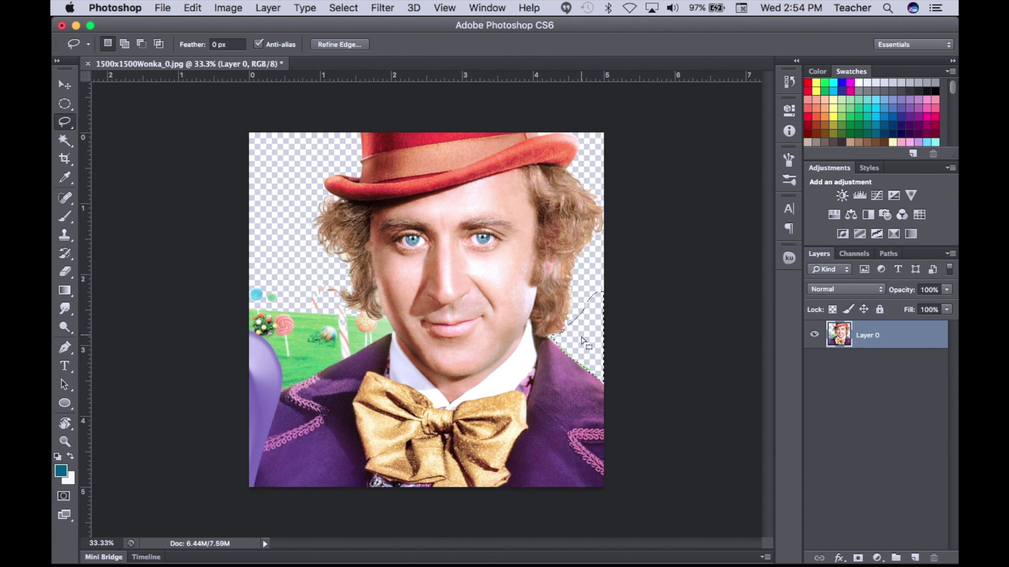
{"action": "left_click", "coordinate": [582, 323]}
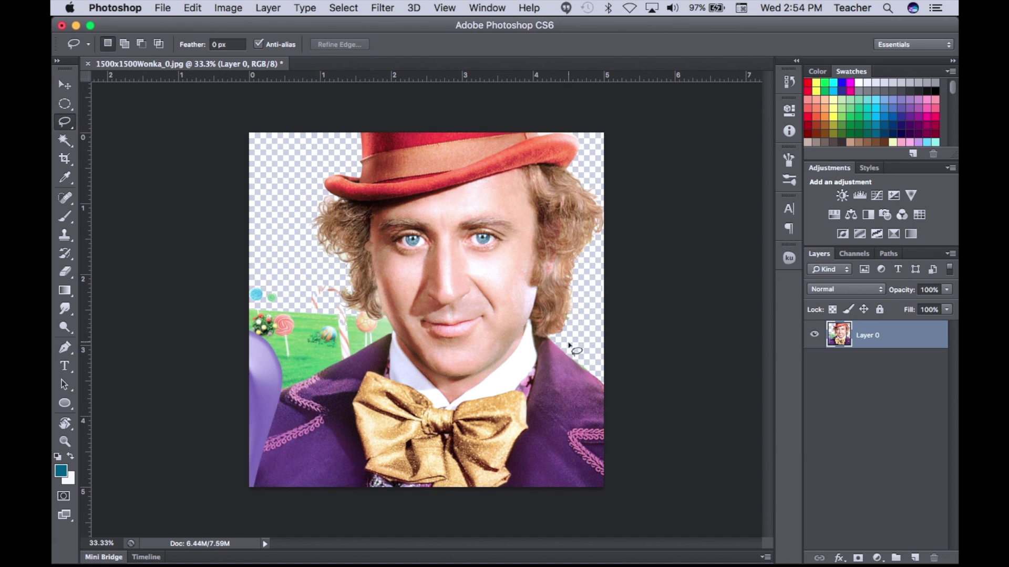
Lasso and delete the lollipops and green field left of the figure
{"action": "left_click", "coordinate": [333, 289]}
{"action": "mouse_move", "coordinate": [334, 289]}
{"action": "left_mouse_down"}
{"action": "mouse_move", "coordinate": [392, 332]}
{"action": "mouse_move", "coordinate": [279, 386]}
{"action": "mouse_move", "coordinate": [277, 363]}
{"action": "mouse_move", "coordinate": [241, 310]}
{"action": "mouse_move", "coordinate": [254, 256]}
{"action": "mouse_move", "coordinate": [317, 260]}
{"action": "mouse_move", "coordinate": [378, 317]}
{"action": "left_mouse_up"}
{"action": "key", "text": "Delete"}
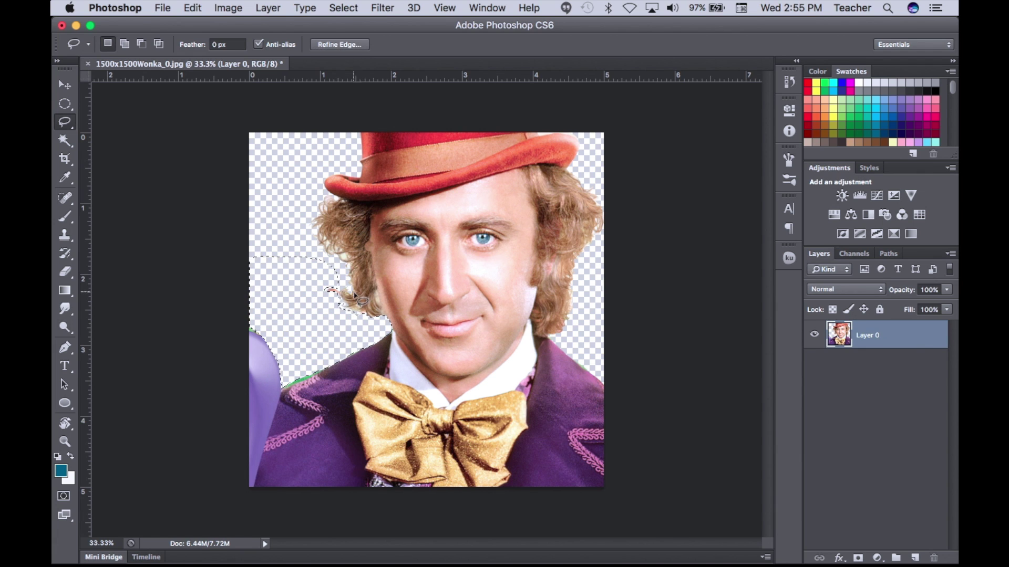
{"action": "key", "text": "super+d"}
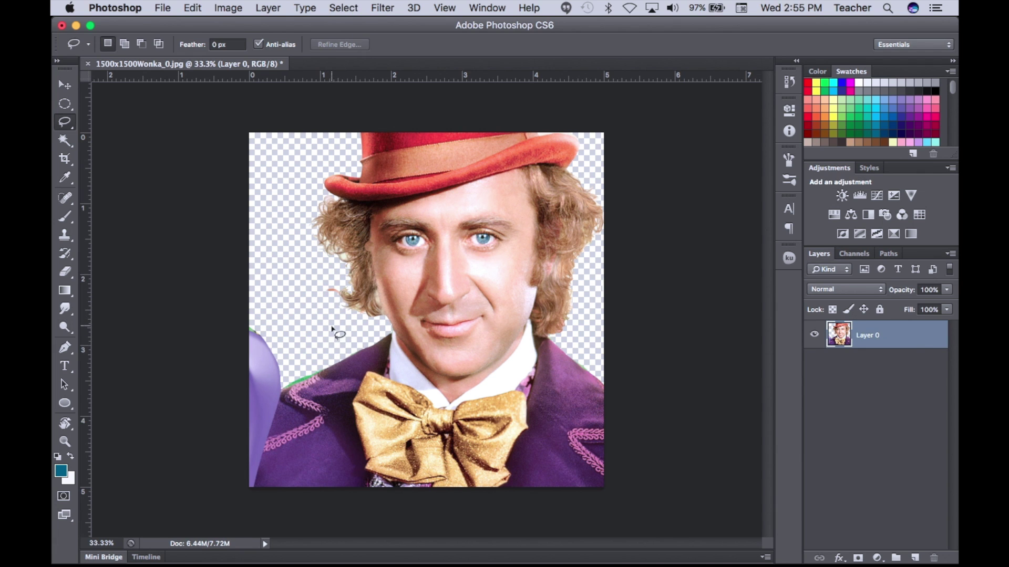
Outline leftover background along the jacket lapel edge, then drop the selection
{"action": "mouse_move", "coordinate": [287, 379]}
{"action": "left_mouse_down"}
{"action": "mouse_move", "coordinate": [281, 386]}
{"action": "mouse_move", "coordinate": [324, 368]}
{"action": "mouse_move", "coordinate": [279, 387]}
{"action": "mouse_move", "coordinate": [323, 364]}
{"action": "left_mouse_up"}
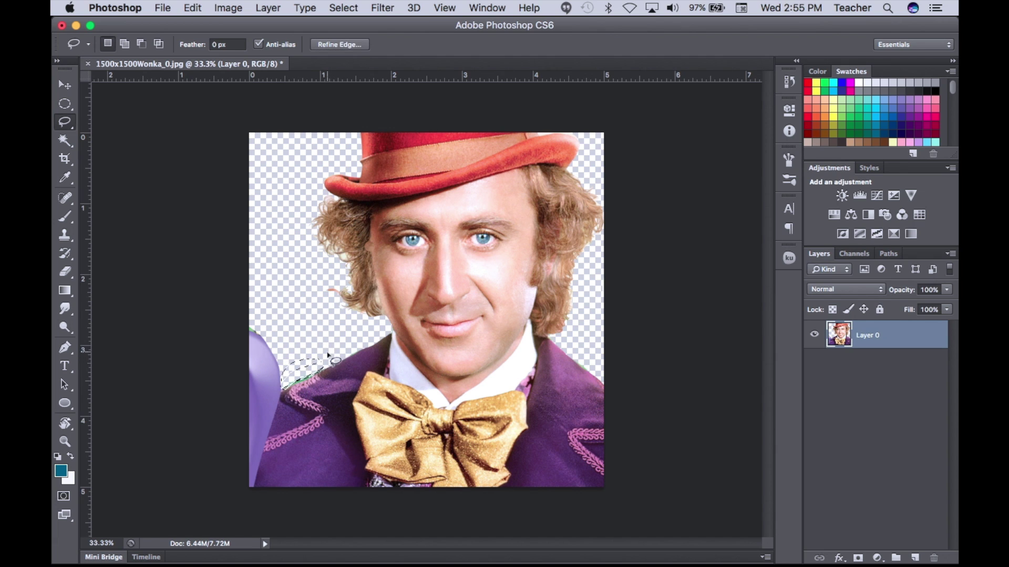
{"action": "key", "text": "super+d"}
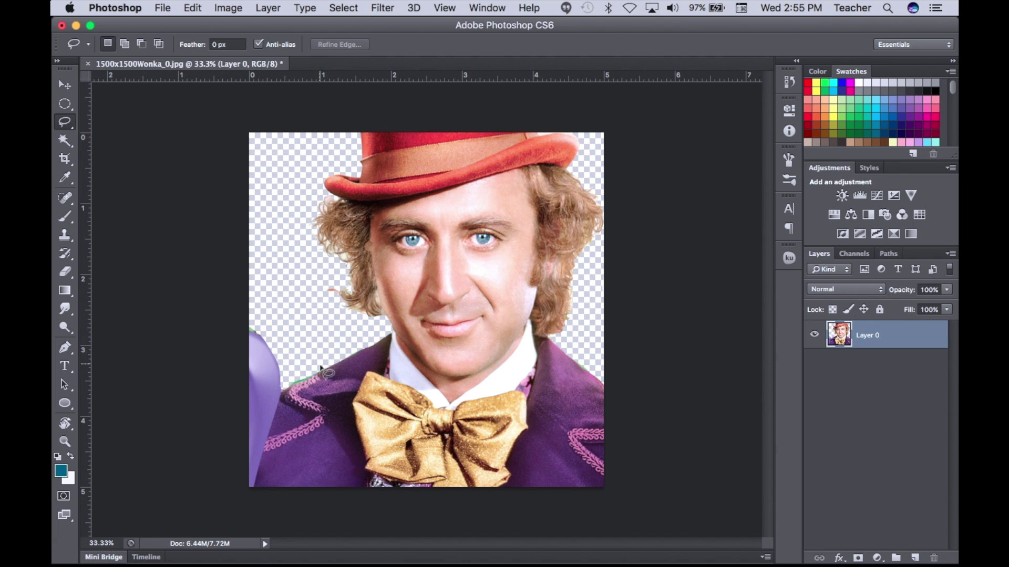
{"action": "mouse_move", "coordinate": [325, 365]}
{"action": "left_mouse_down"}
{"action": "mouse_move", "coordinate": [289, 387]}
{"action": "mouse_move", "coordinate": [284, 375]}
{"action": "mouse_move", "coordinate": [329, 359]}
{"action": "left_mouse_up"}
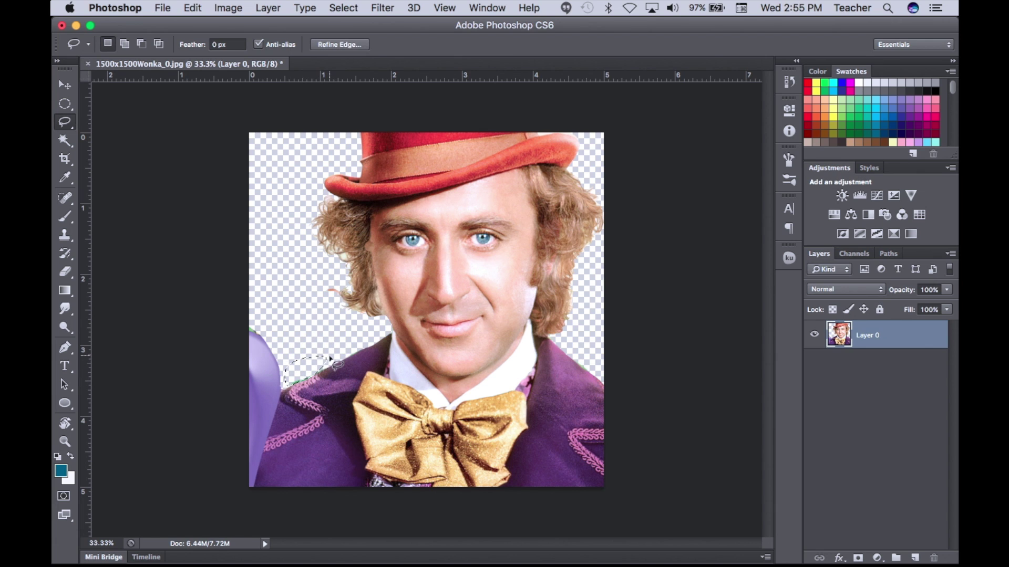
{"action": "key", "text": "super+d"}
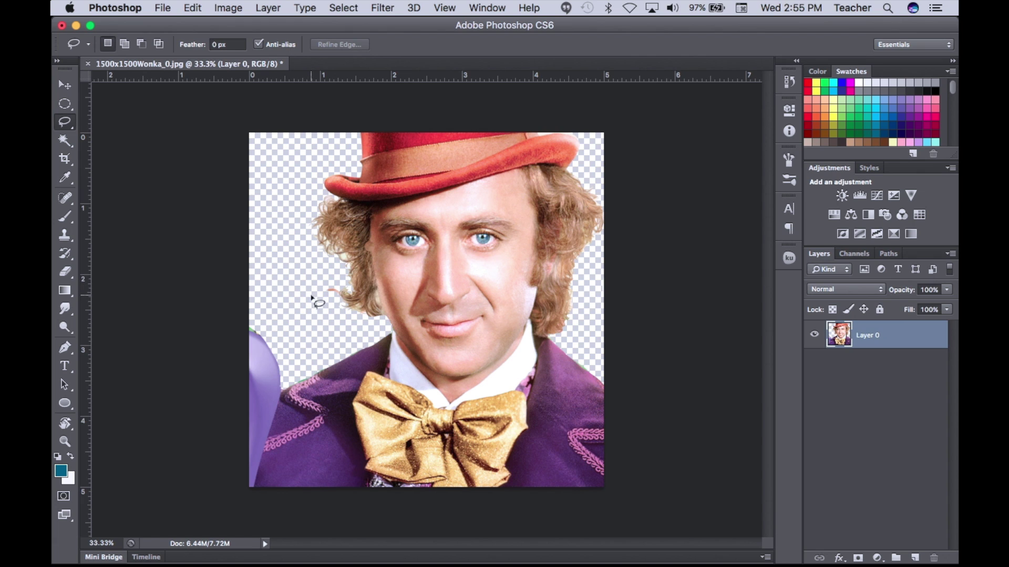
Desaturate the cut-out Wonka portrait to greyscale with Shift+Cmd+U
{"action": "left_click", "coordinate": [226, 8]}
{"action": "mouse_move", "coordinate": [269, 52]}
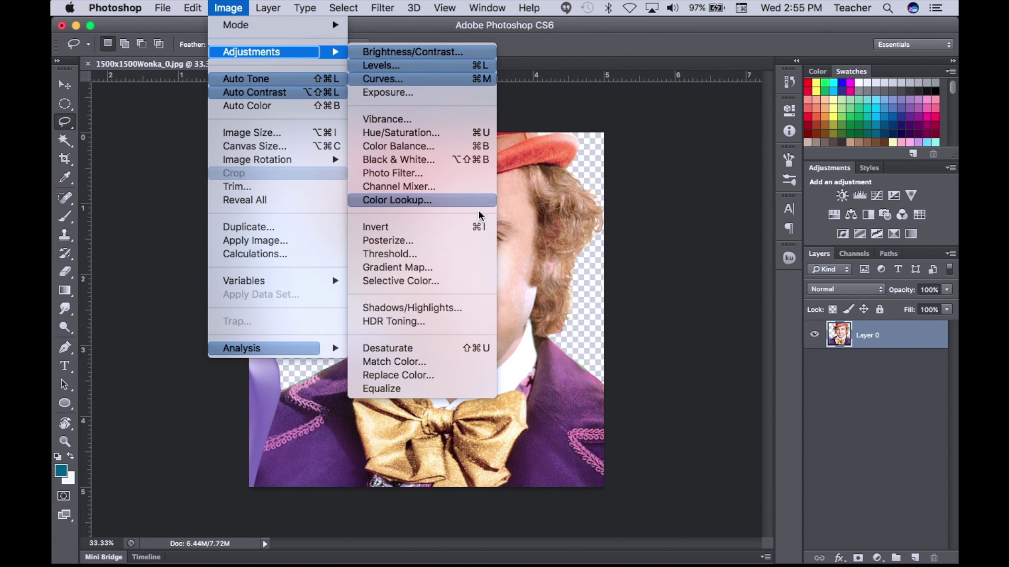
{"action": "key", "text": "super+shift+u"}
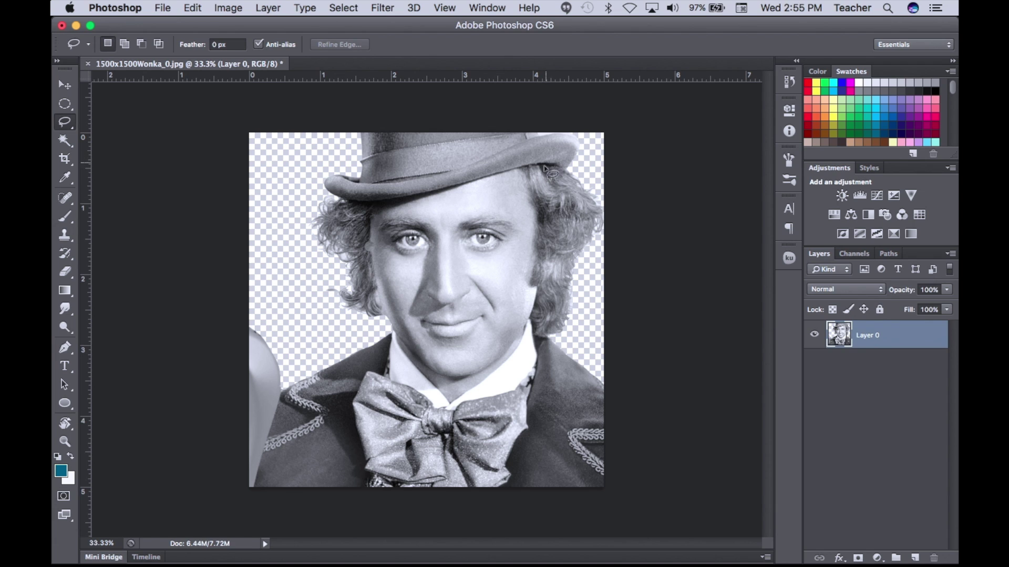
Apply a Threshold at level 163, then undo it to restore the grey portrait
{"action": "left_click", "coordinate": [231, 8]}
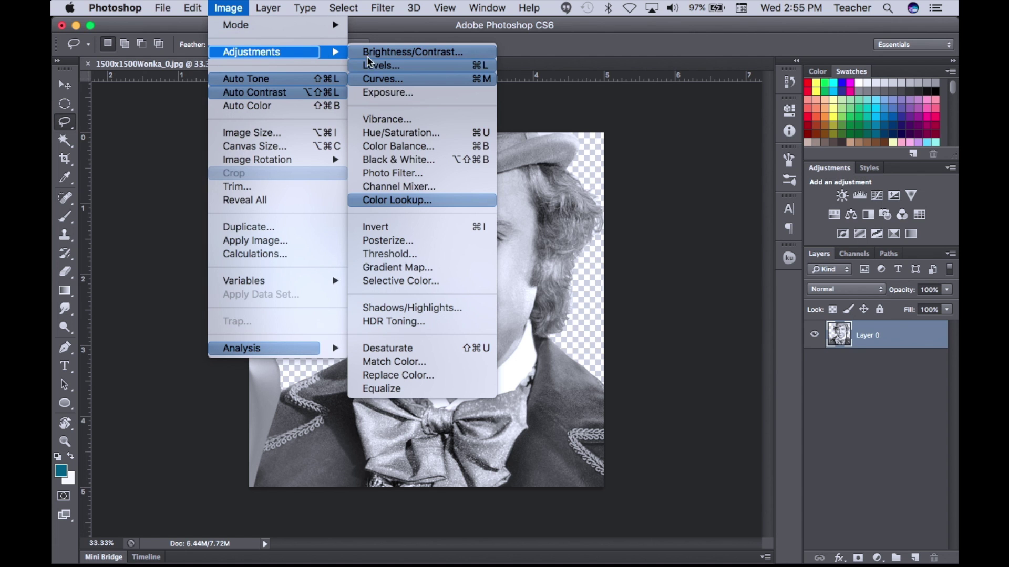
{"action": "left_click", "coordinate": [461, 253]}
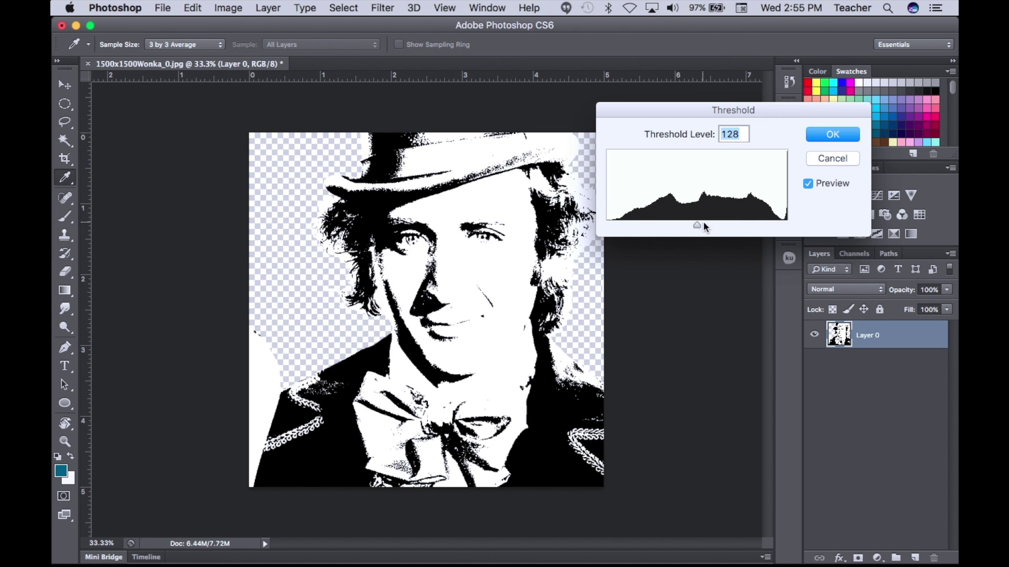
{"action": "left_click_drag", "start_coordinate": [696, 225], "coordinate": [721, 230]}
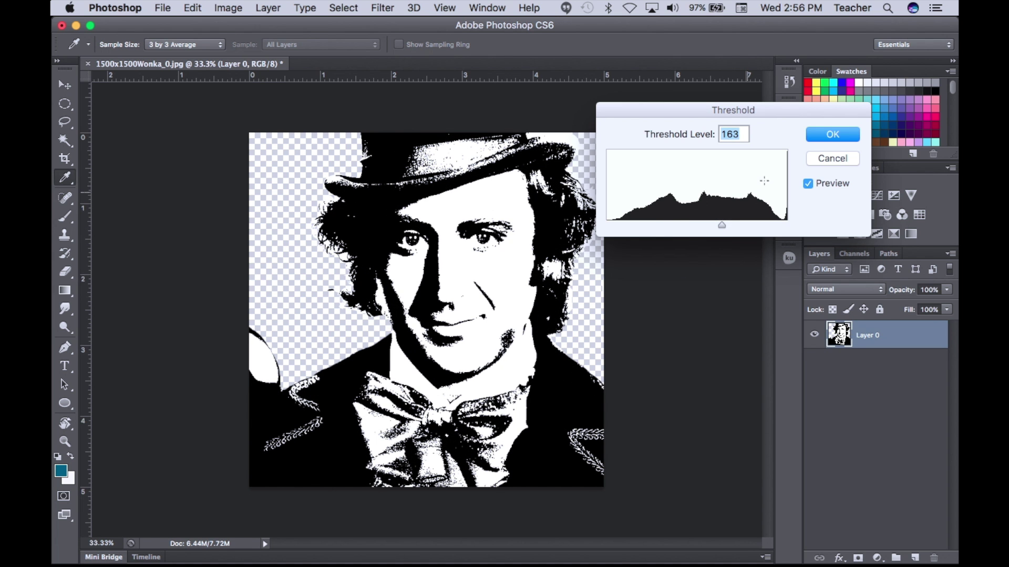
{"action": "left_click", "coordinate": [844, 130]}
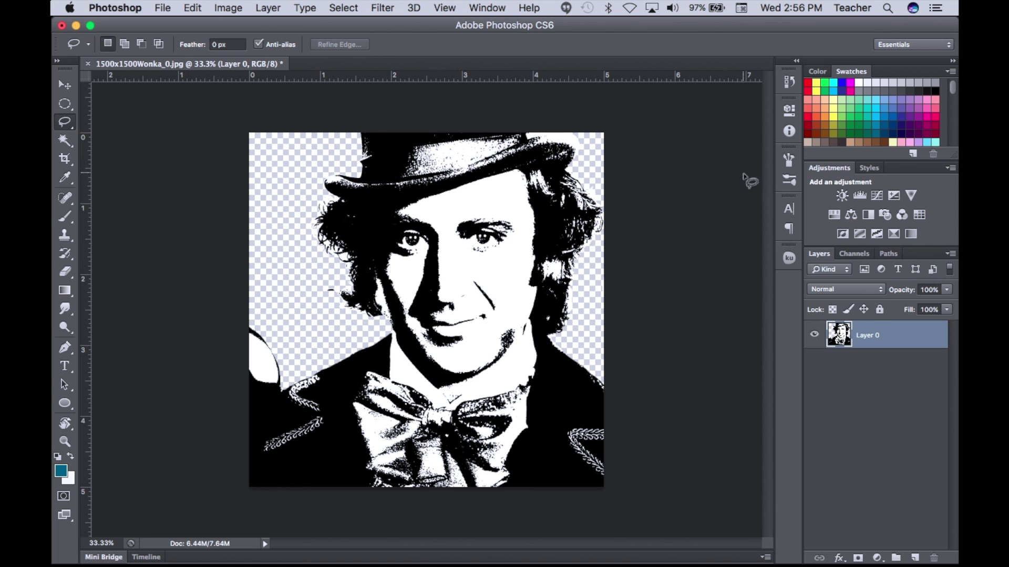
{"action": "key", "text": "super+z"}
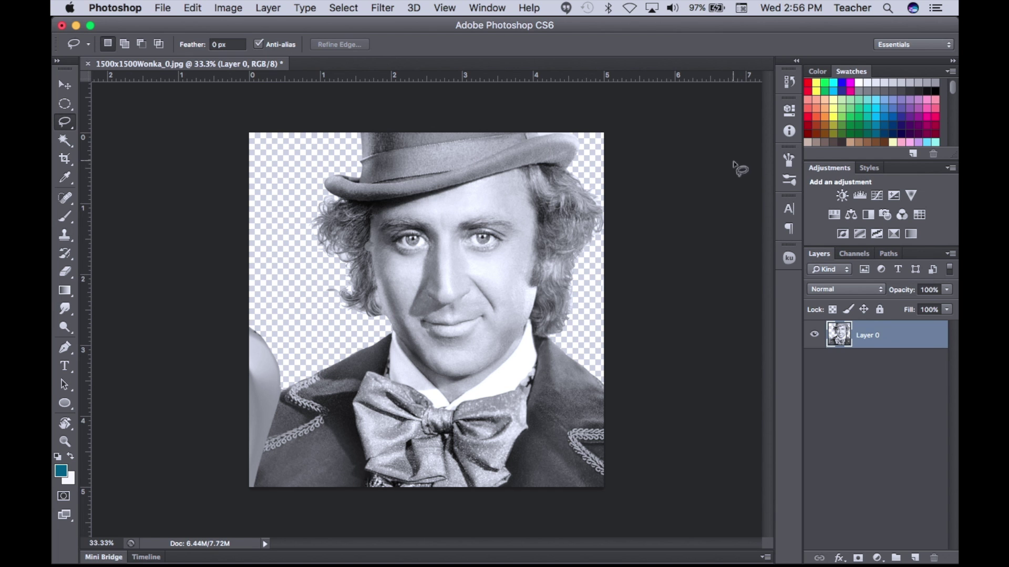
Duplicate Layer 0, apply Threshold at level 147 to the copy, and hide the copy
{"action": "key", "text": "super+j"}
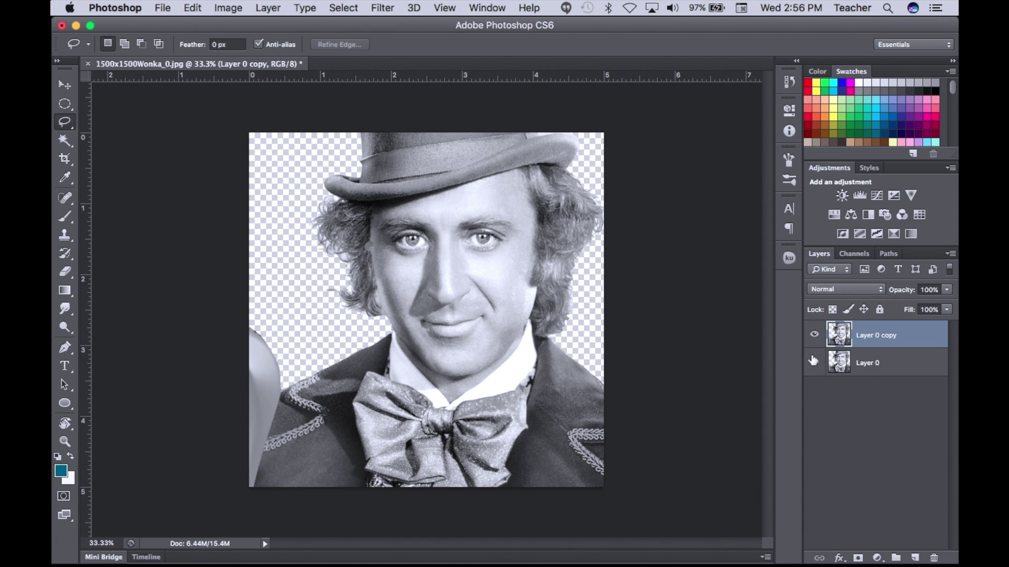
{"action": "left_click", "coordinate": [236, 8]}
{"action": "mouse_move", "coordinate": [244, 52]}
{"action": "left_click", "coordinate": [428, 251]}
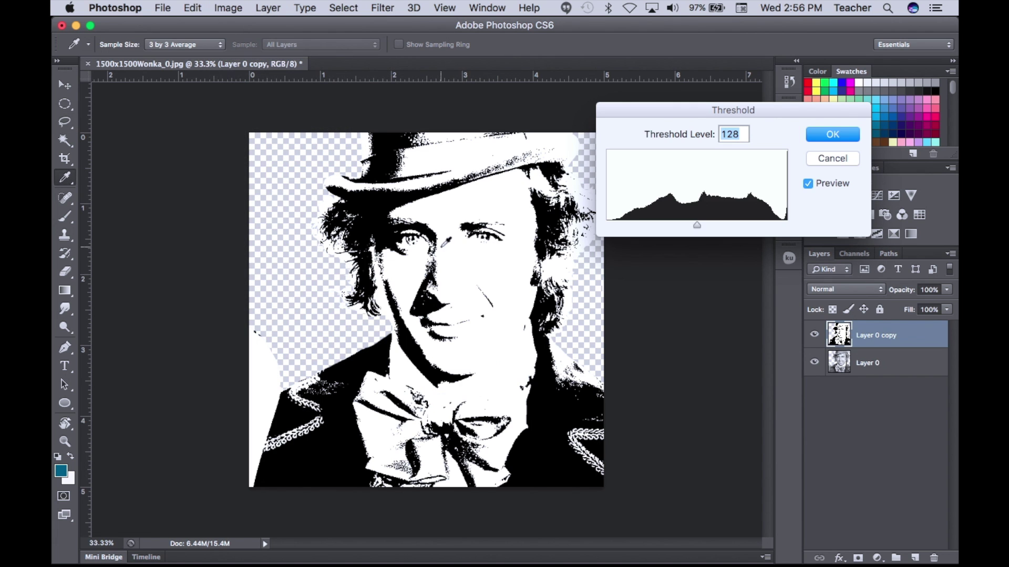
{"action": "left_click_drag", "start_coordinate": [696, 226], "coordinate": [710, 226]}
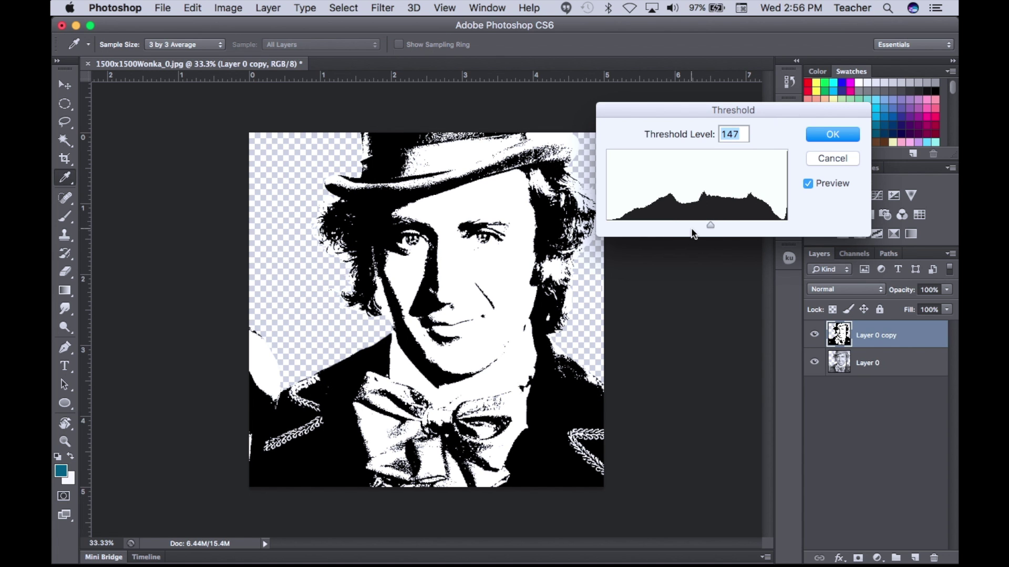
{"action": "left_click", "coordinate": [830, 134]}
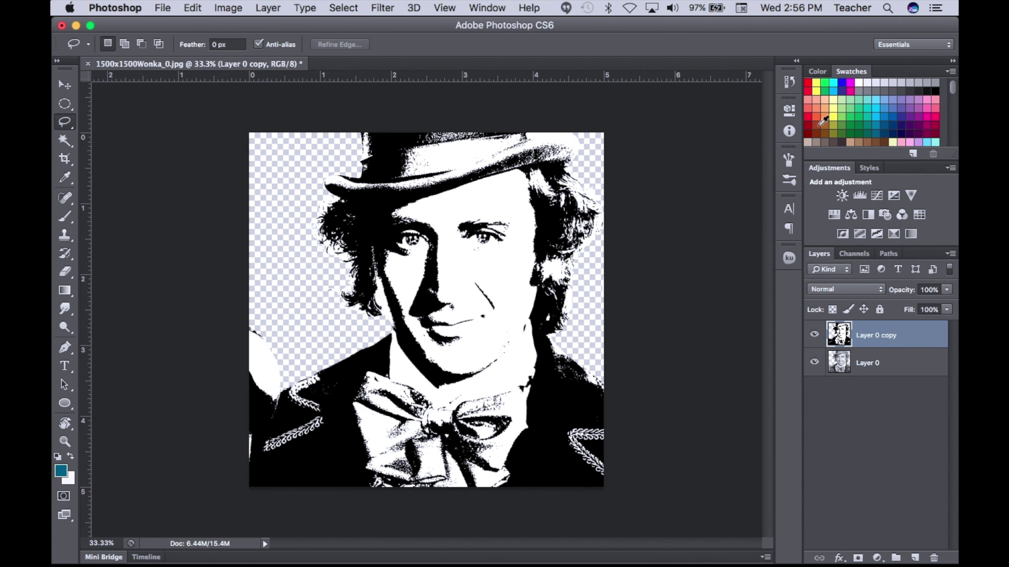
{"action": "left_click", "coordinate": [813, 334]}
Select the grey Layer 0 and open Filter > Filter Gallery
{"action": "left_click", "coordinate": [893, 362]}
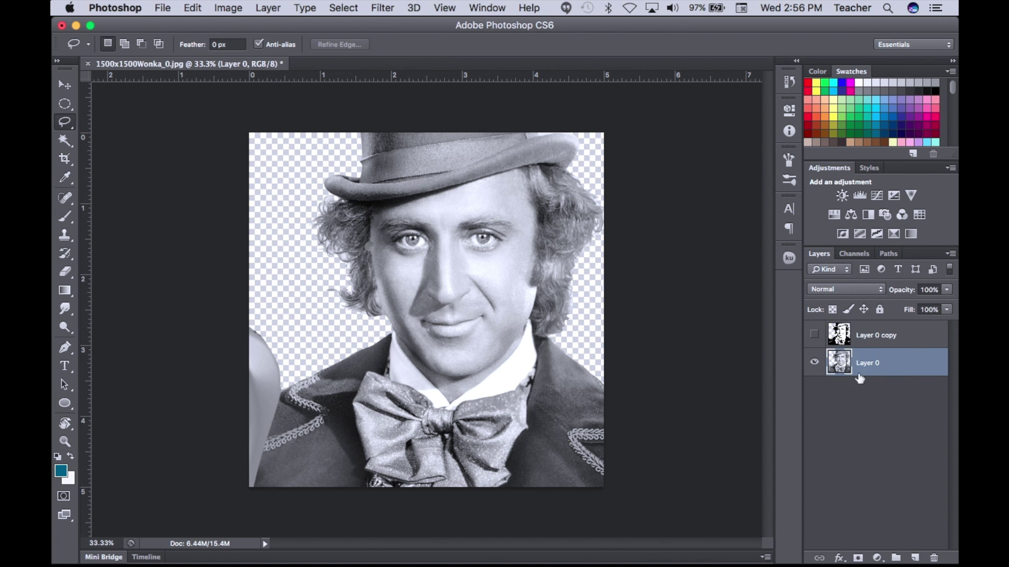
{"action": "left_click", "coordinate": [382, 7]}
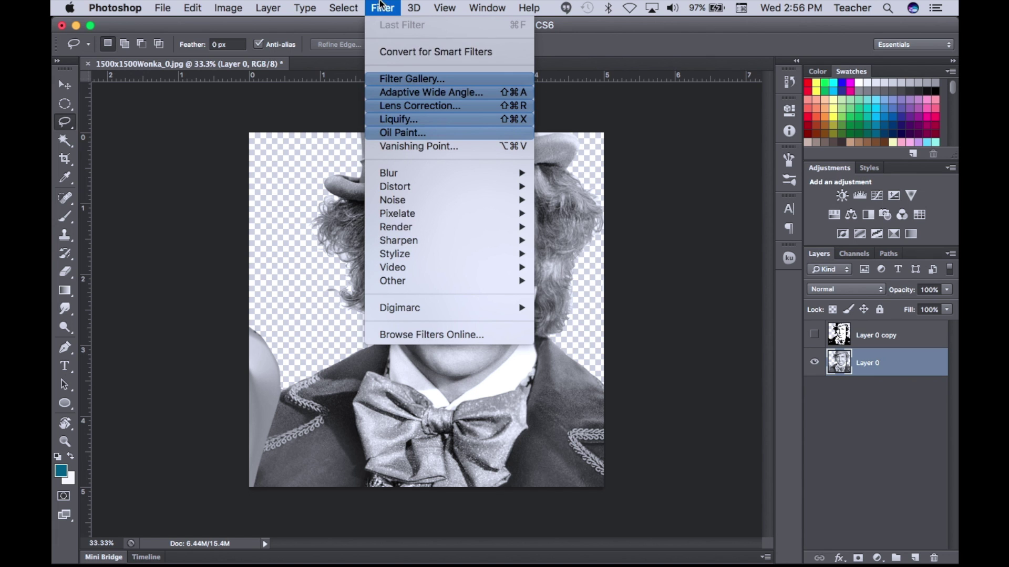
{"action": "left_click", "coordinate": [398, 79]}
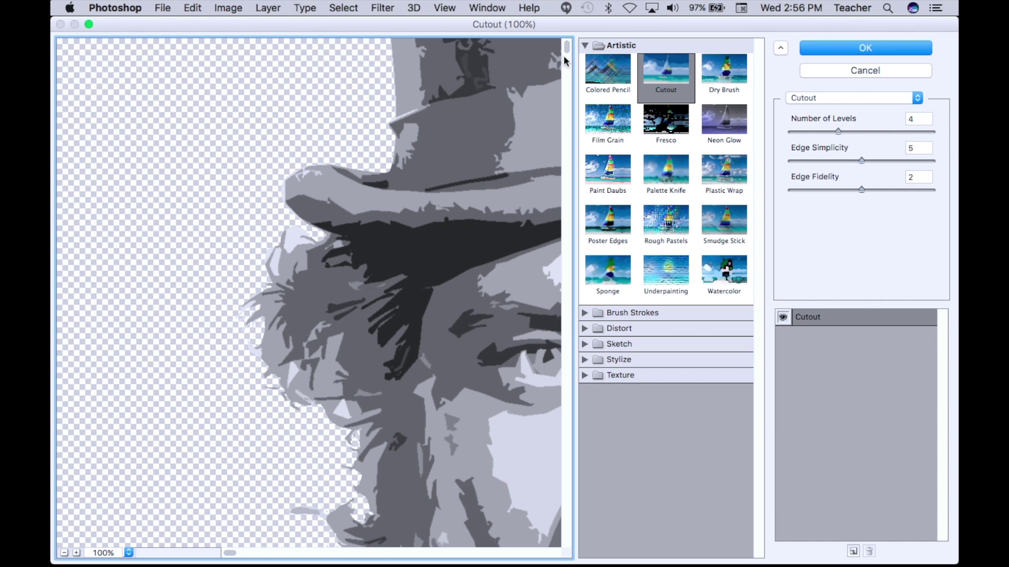
Choose Artistic > Cutout (4 levels, simplicity 5, fidelity 2) and fit the whole portrait in the preview
{"action": "left_click", "coordinate": [585, 46]}
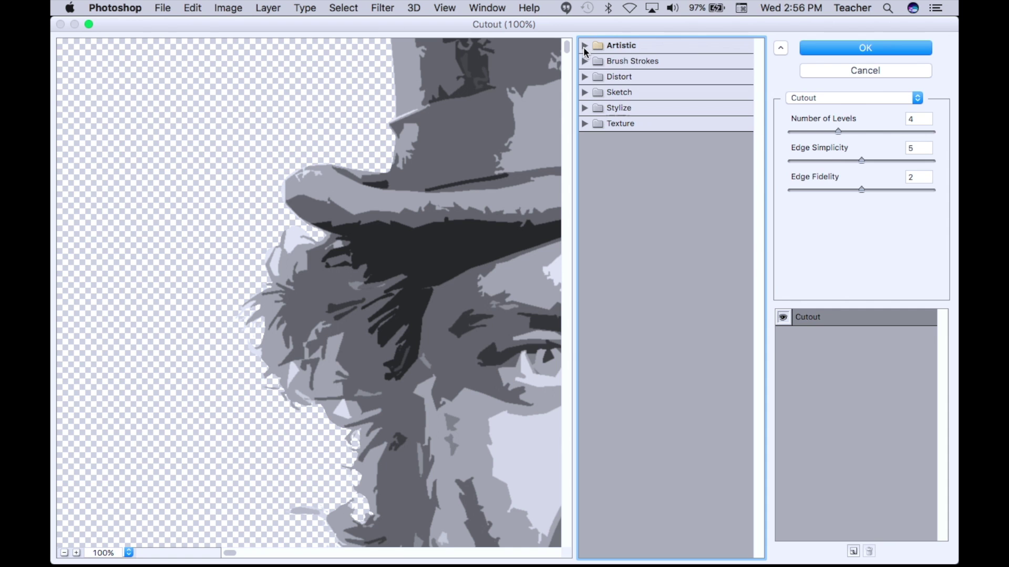
{"action": "left_click", "coordinate": [585, 46]}
{"action": "left_click", "coordinate": [666, 72]}
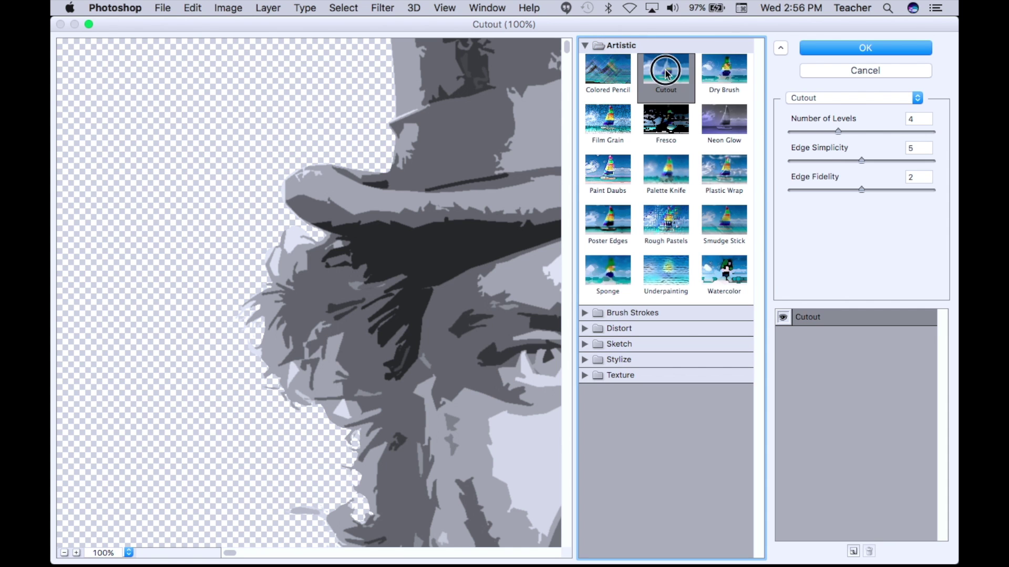
{"action": "key", "text": "super+0"}
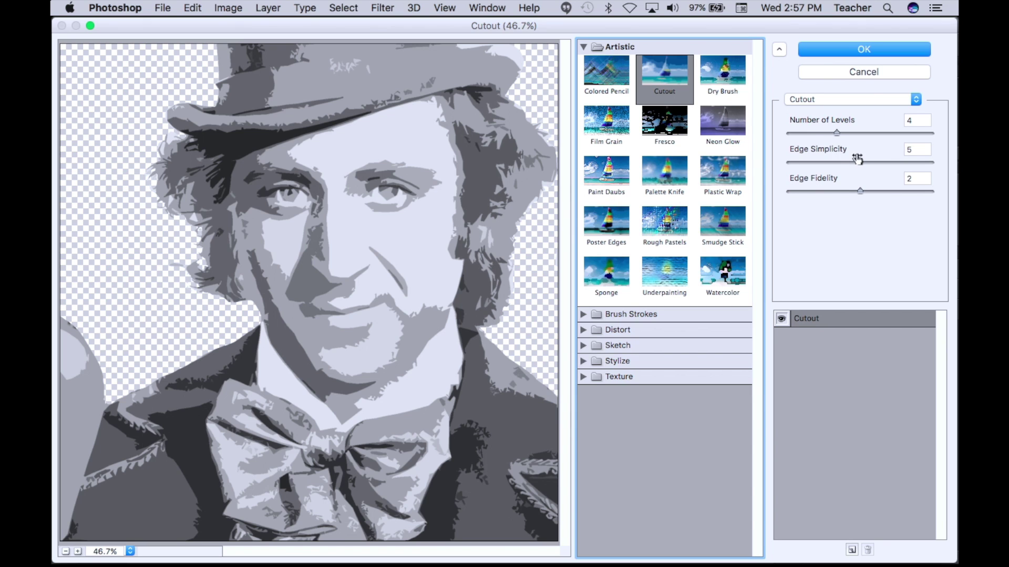
Adjust the Cutout sliders to 4 levels, edge simplicity 3, edge fidelity 2, and apply
{"action": "left_click_drag", "start_coordinate": [856, 158], "coordinate": [836, 193]}
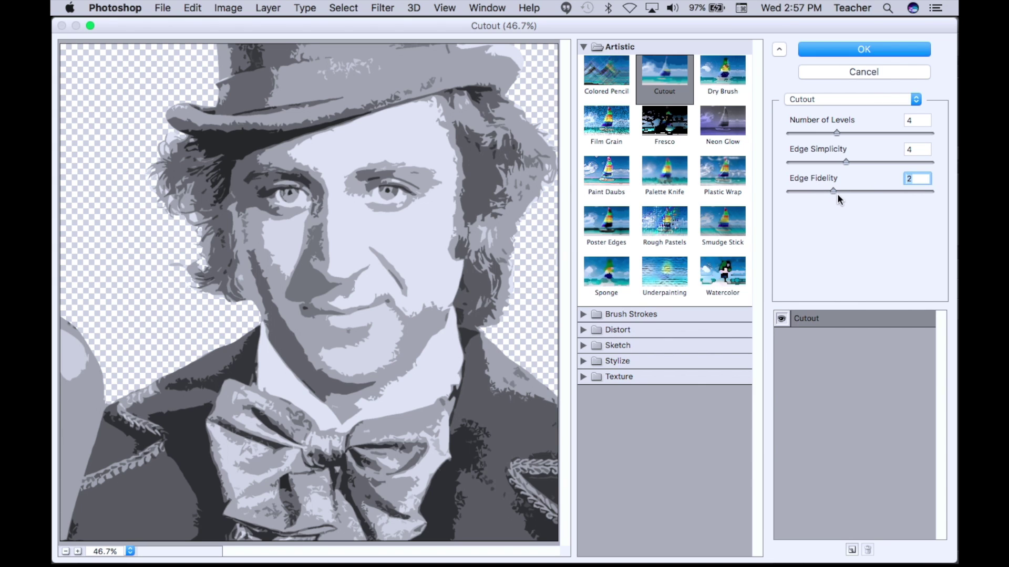
{"action": "left_click_drag", "start_coordinate": [834, 192], "coordinate": [872, 193]}
{"action": "key", "text": "shift+Tab"}
{"action": "key", "text": "Down"}
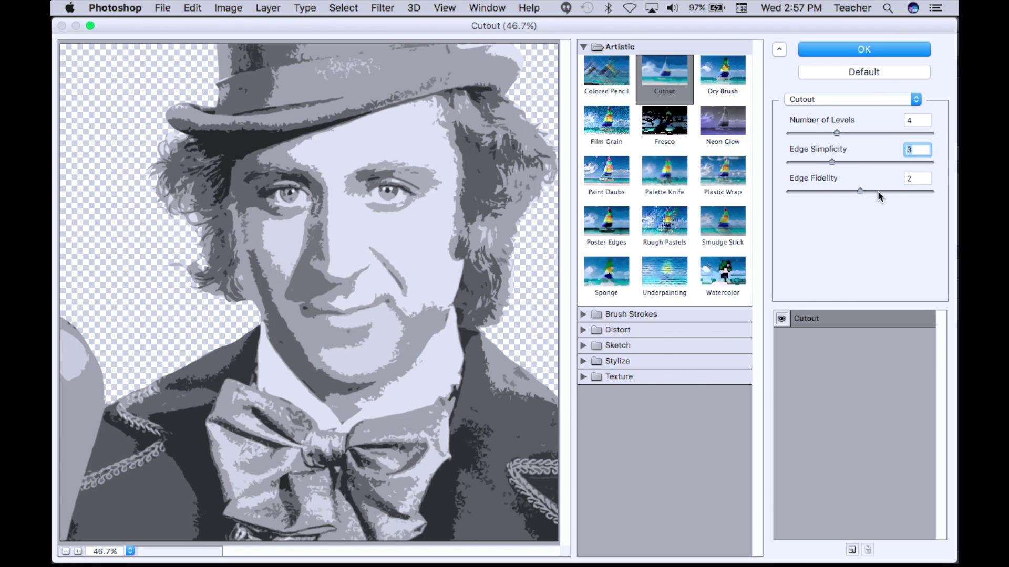
{"action": "key", "text": "shift+Tab"}
{"action": "key", "text": "Up"}
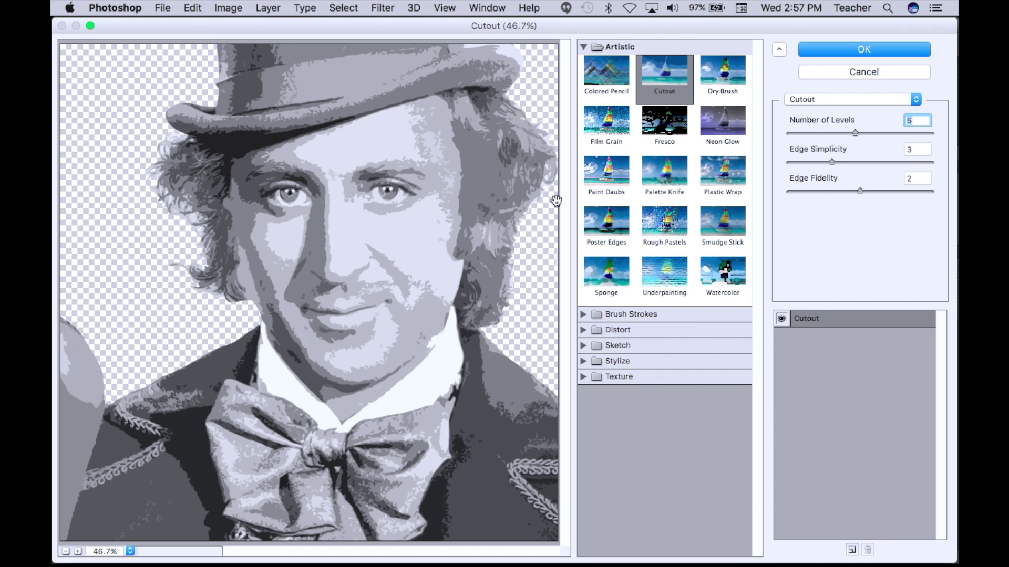
{"action": "left_click_drag", "start_coordinate": [855, 133], "coordinate": [845, 134]}
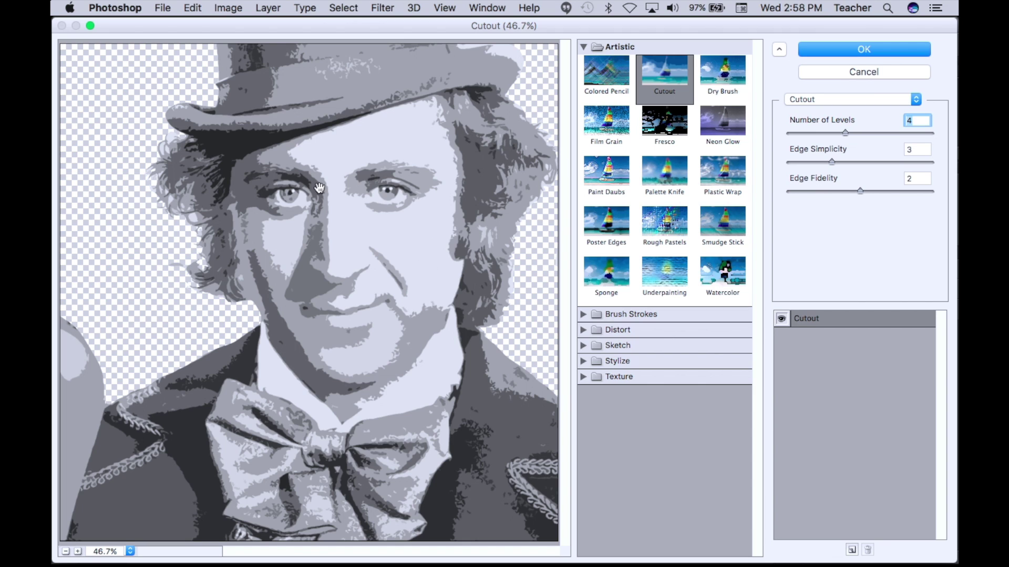
{"action": "left_click", "coordinate": [833, 49]}
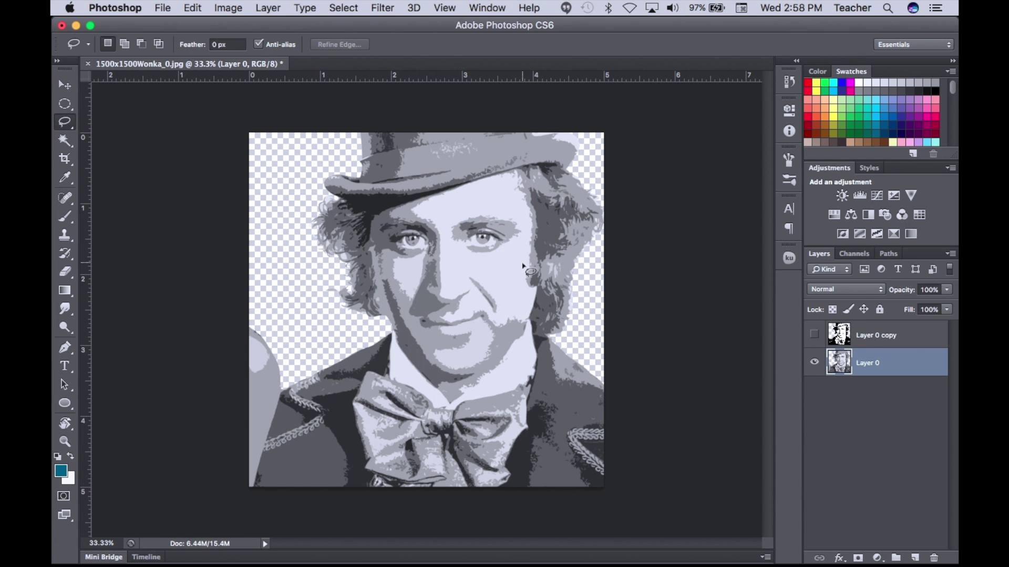
Show the threshold copy and Magic Wand-select the white face area
{"action": "left_click", "coordinate": [815, 333]}
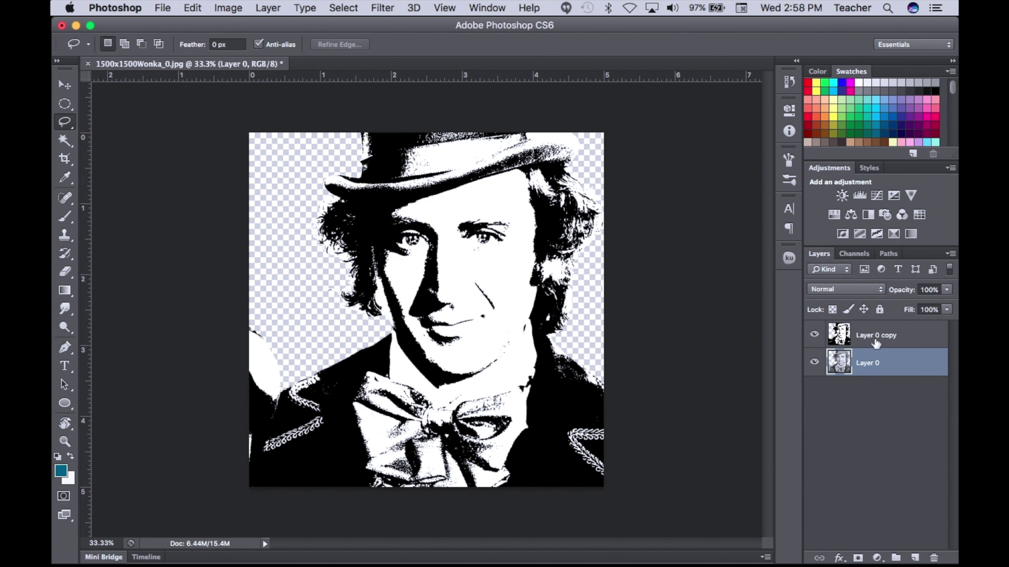
{"action": "key", "text": "w"}
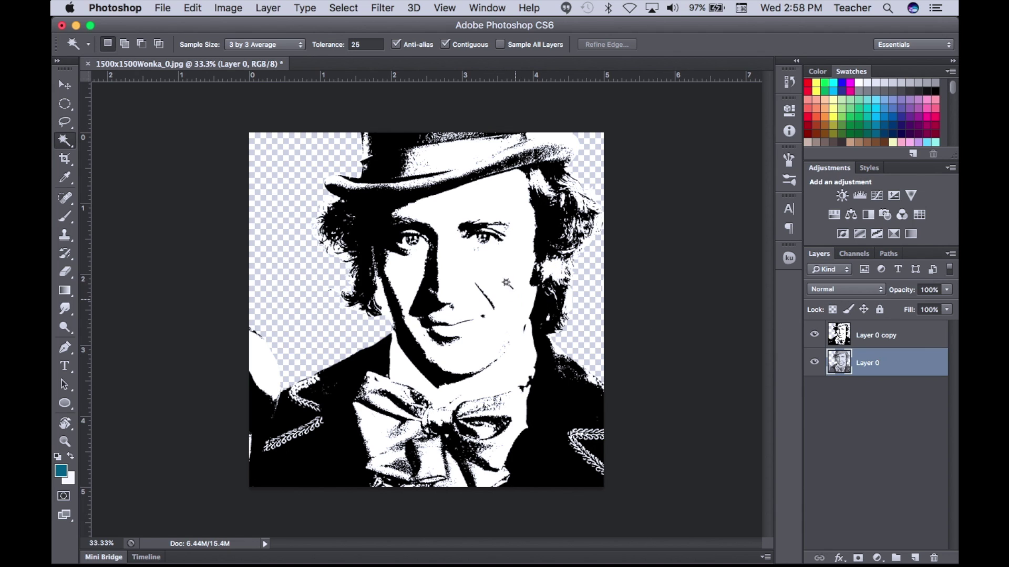
{"action": "left_click", "coordinate": [509, 206]}
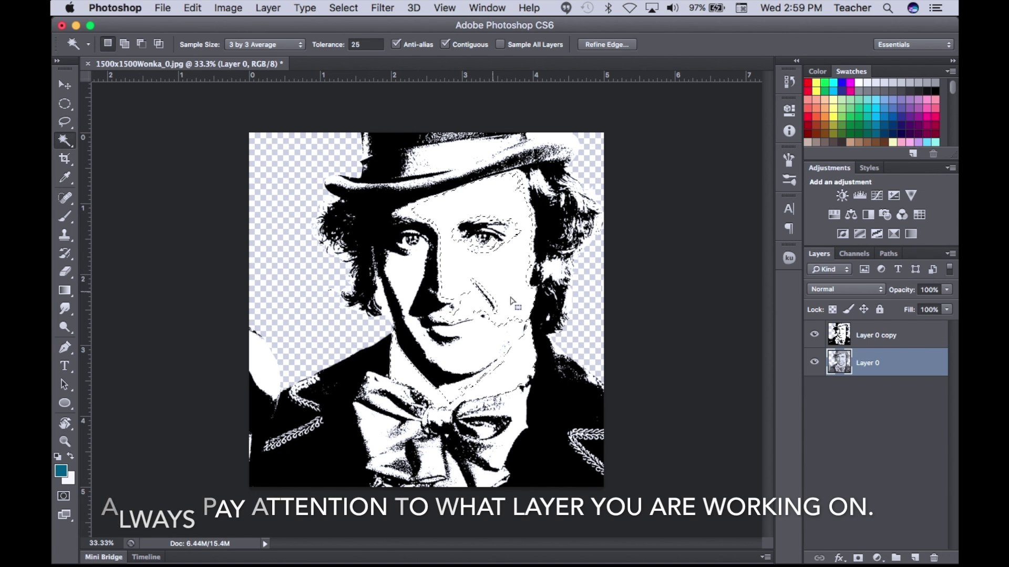
Deselect, make Layer 0 copy active and visible, then select its white forehead
{"action": "left_click", "coordinate": [814, 336]}
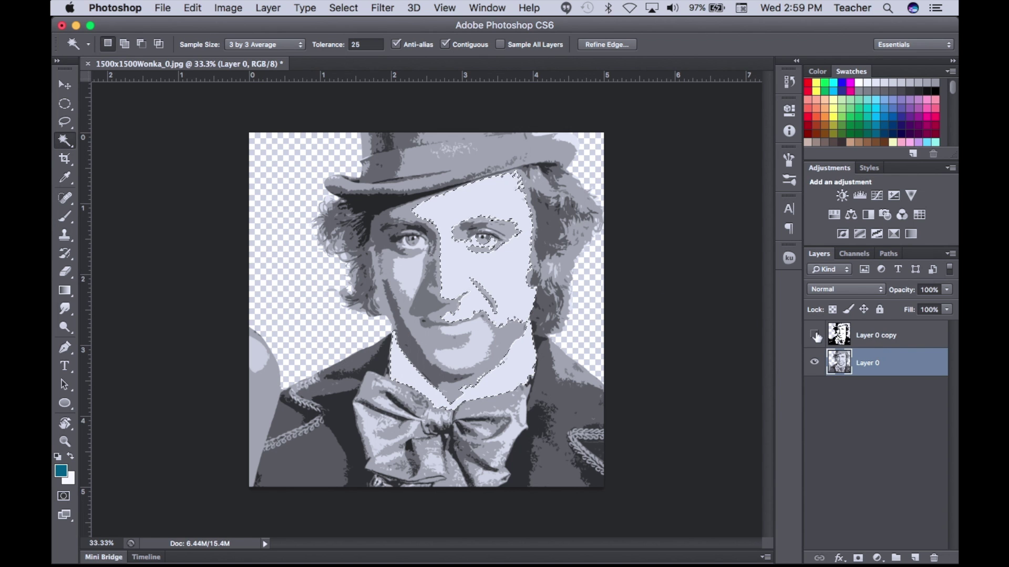
{"action": "key", "text": "super+d"}
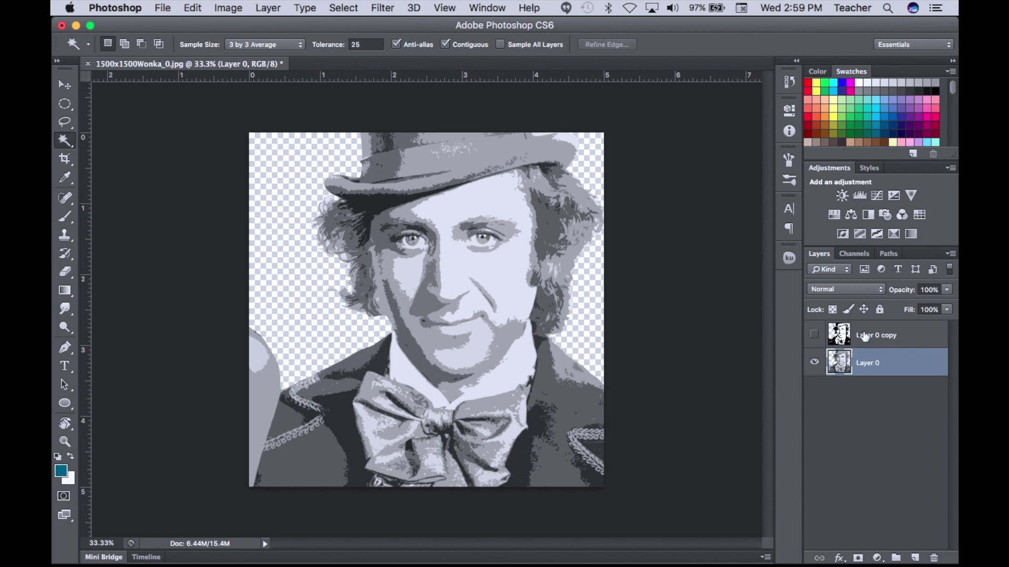
{"action": "left_click", "coordinate": [890, 336]}
{"action": "left_click", "coordinate": [814, 335]}
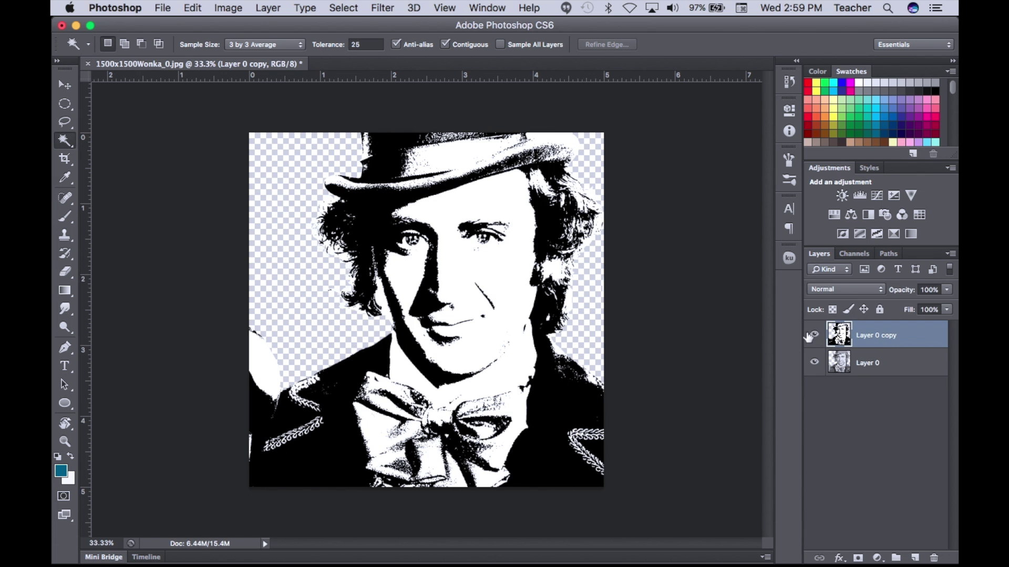
{"action": "left_click", "coordinate": [471, 197]}
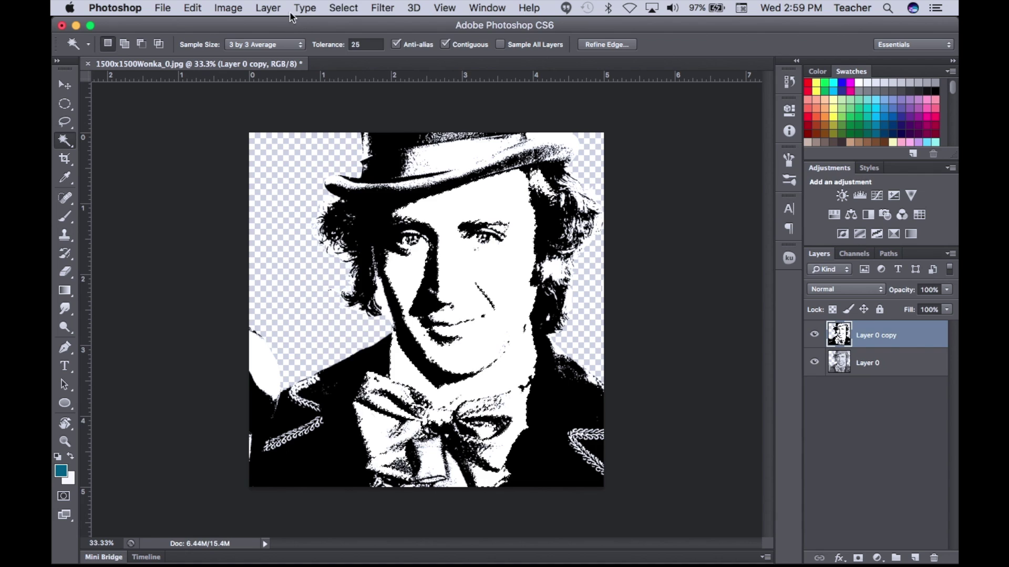
Use Select Similar to grab all white areas, delete them, deselect, and hide Layer 0 copy
{"action": "left_click", "coordinate": [343, 8]}
{"action": "left_click", "coordinate": [362, 226]}
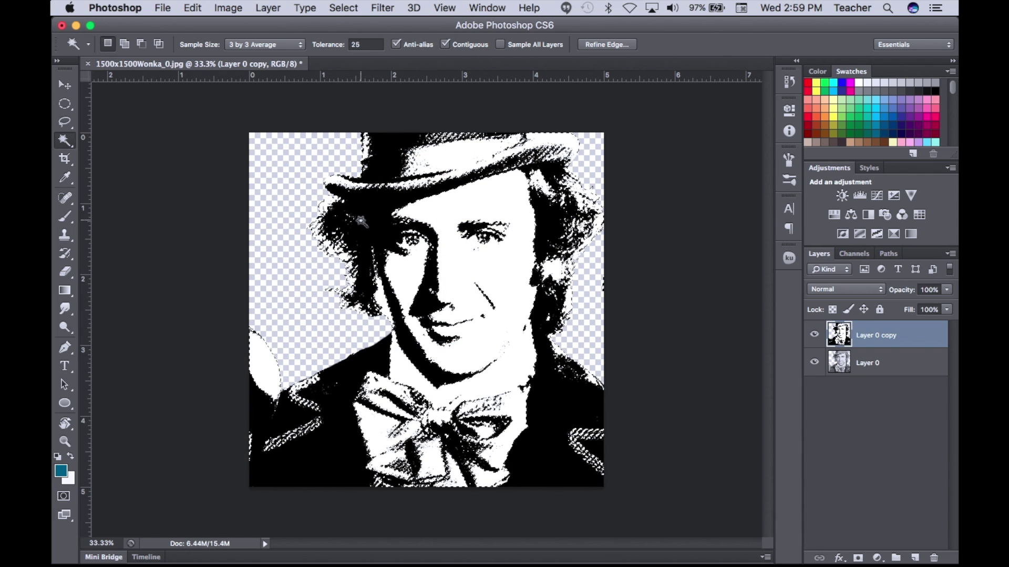
{"action": "key", "text": "alt+BackSpace"}
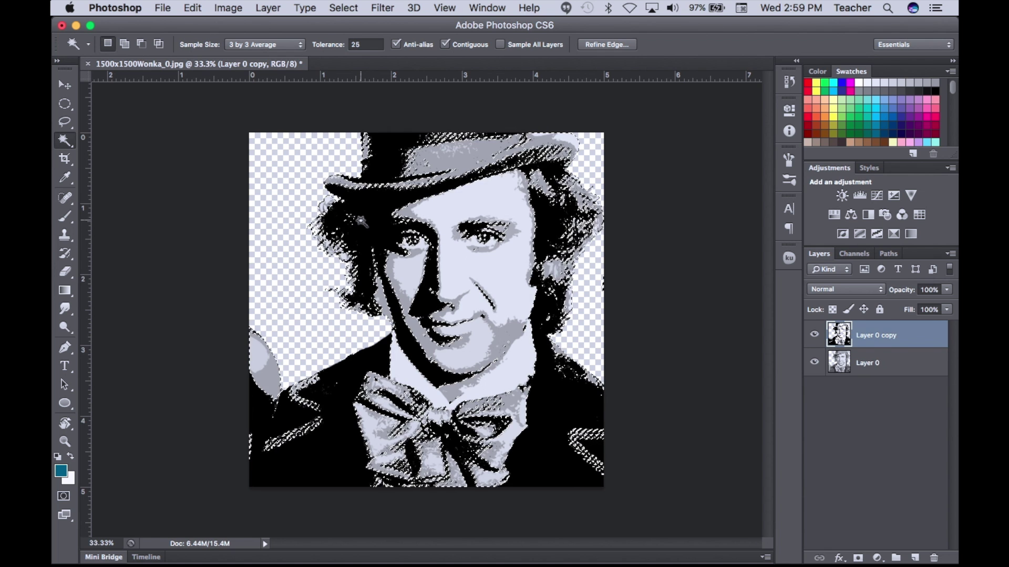
{"action": "key", "text": "super+d"}
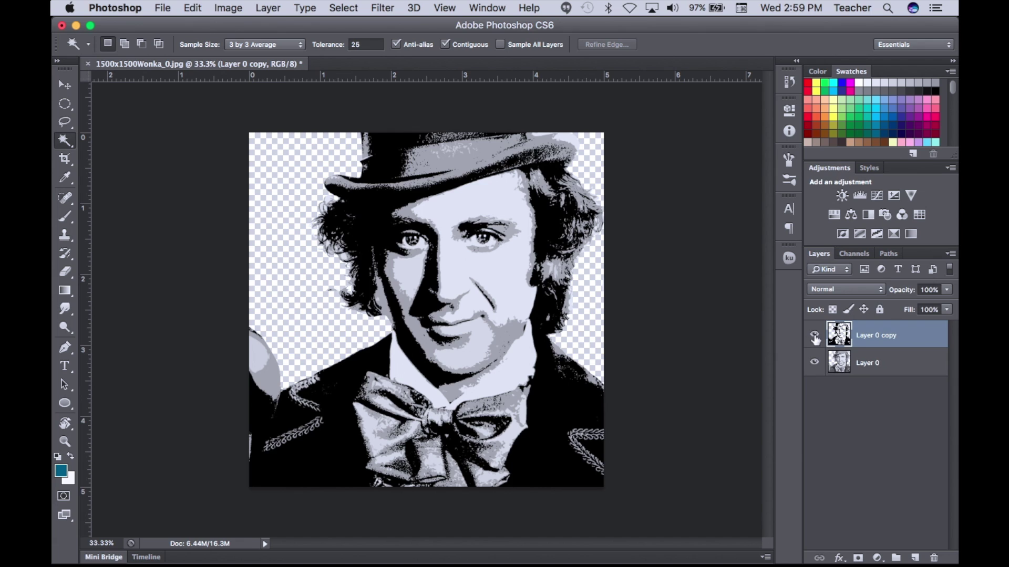
{"action": "left_click", "coordinate": [814, 336]}
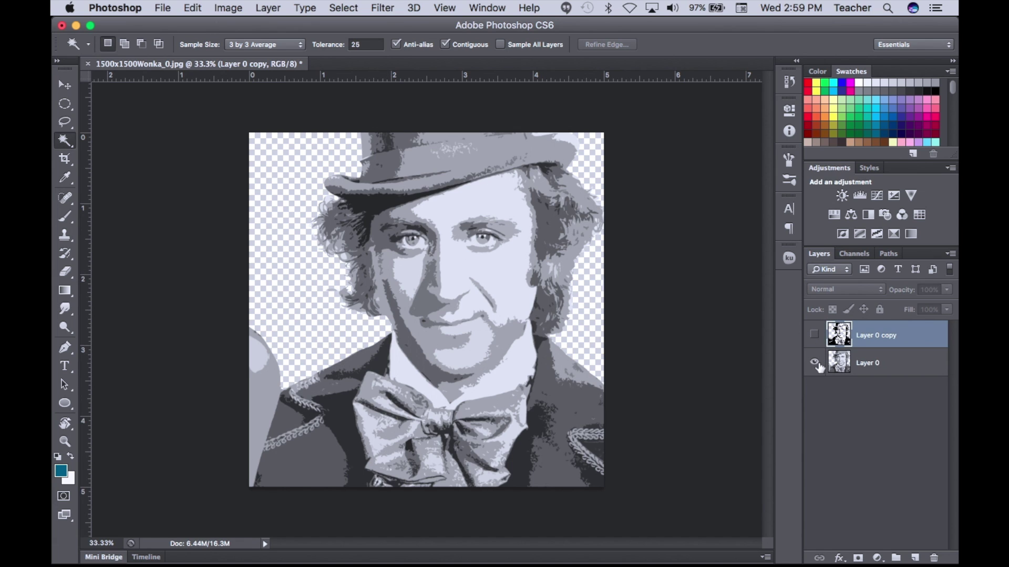
{"action": "left_click", "coordinate": [814, 335]}
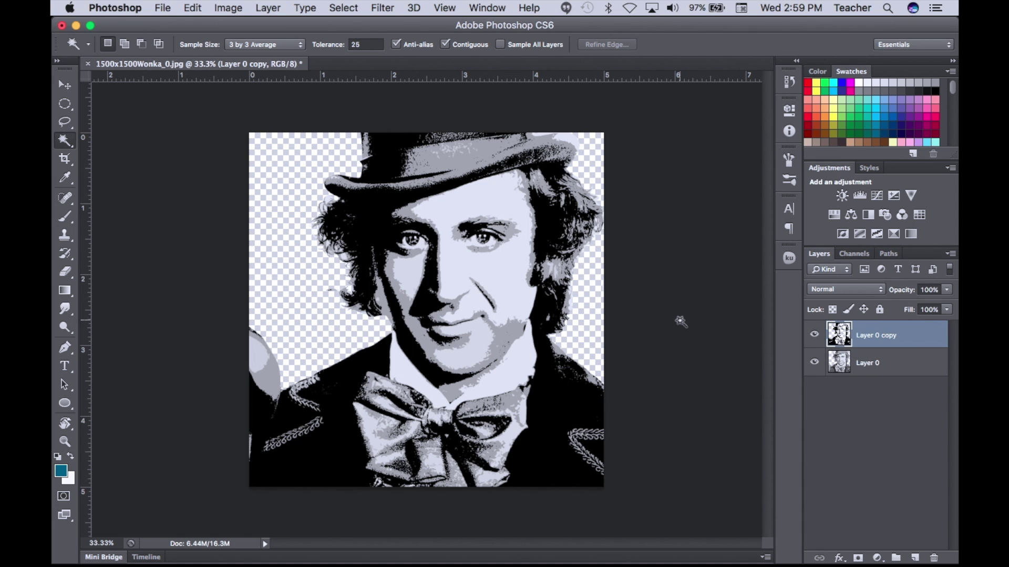
{"action": "left_click", "coordinate": [814, 336]}
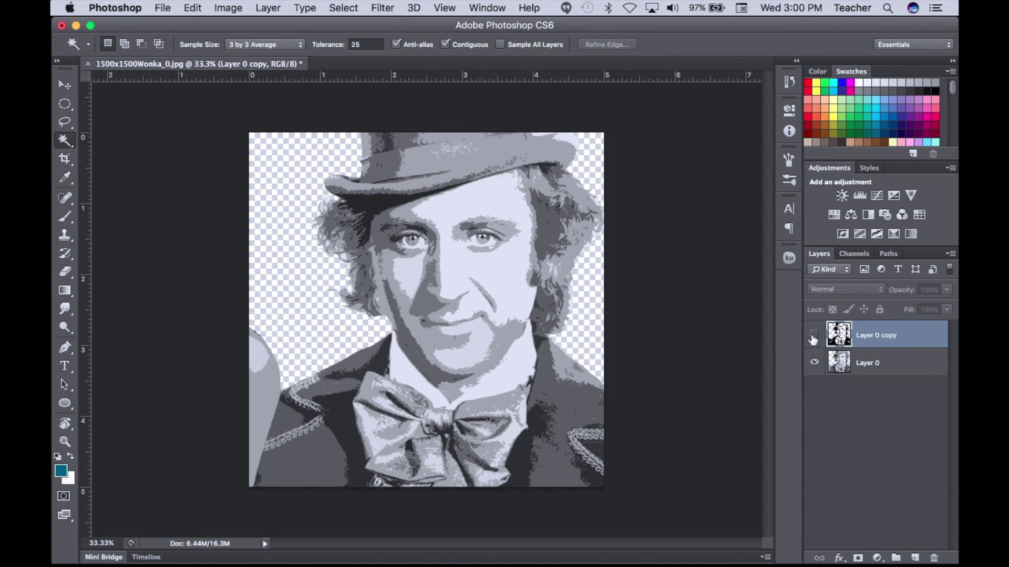
{"action": "left_click", "coordinate": [813, 337]}
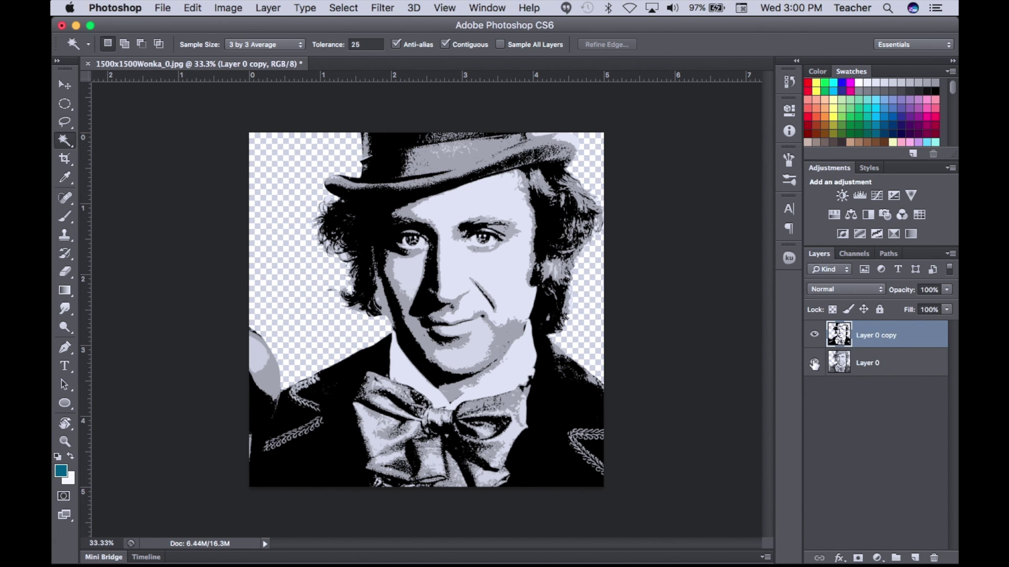
{"action": "left_click", "coordinate": [815, 363]}
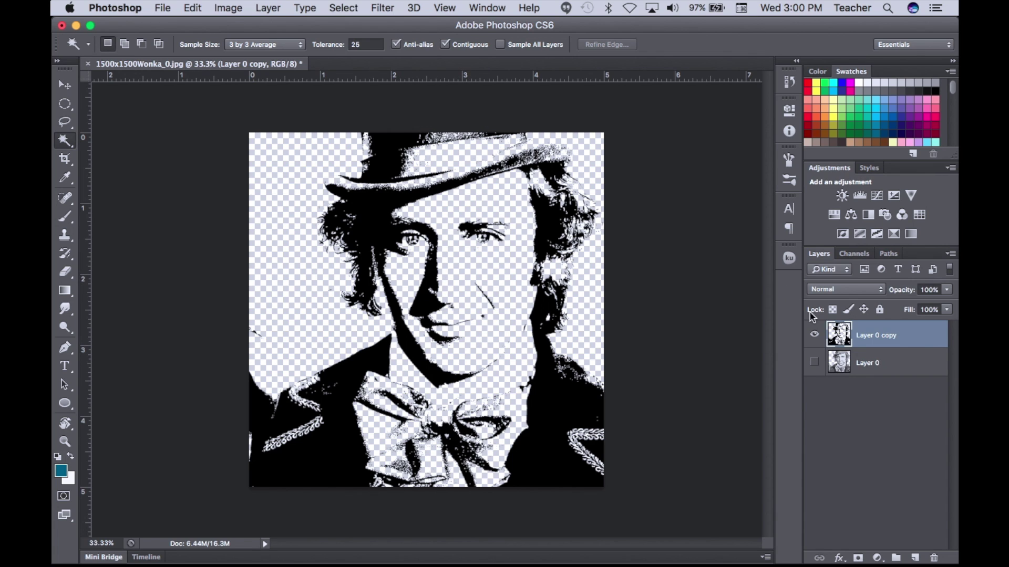
{"action": "left_click", "coordinate": [814, 362]}
{"action": "left_click", "coordinate": [814, 335]}
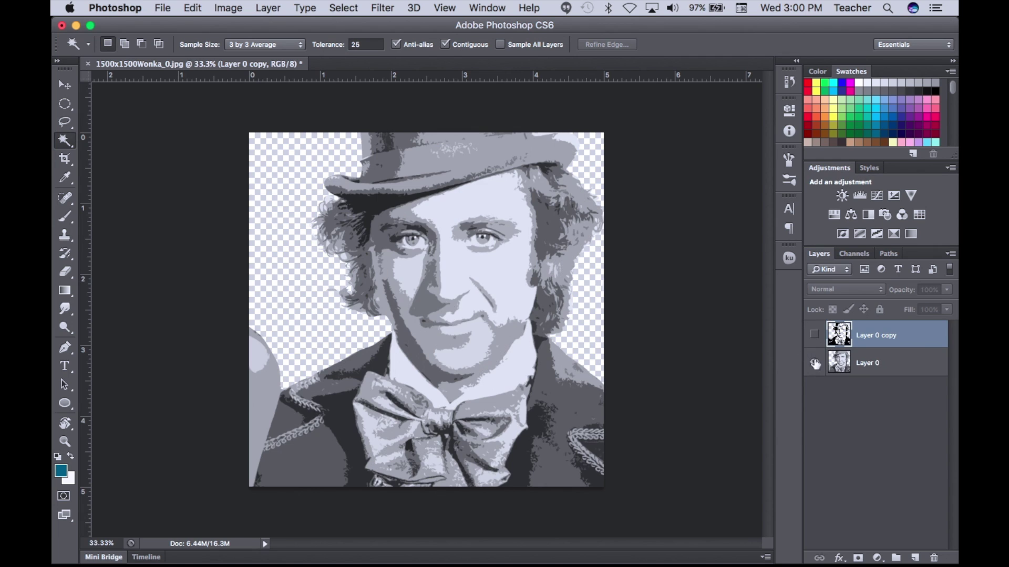
{"action": "left_click", "coordinate": [890, 362]}
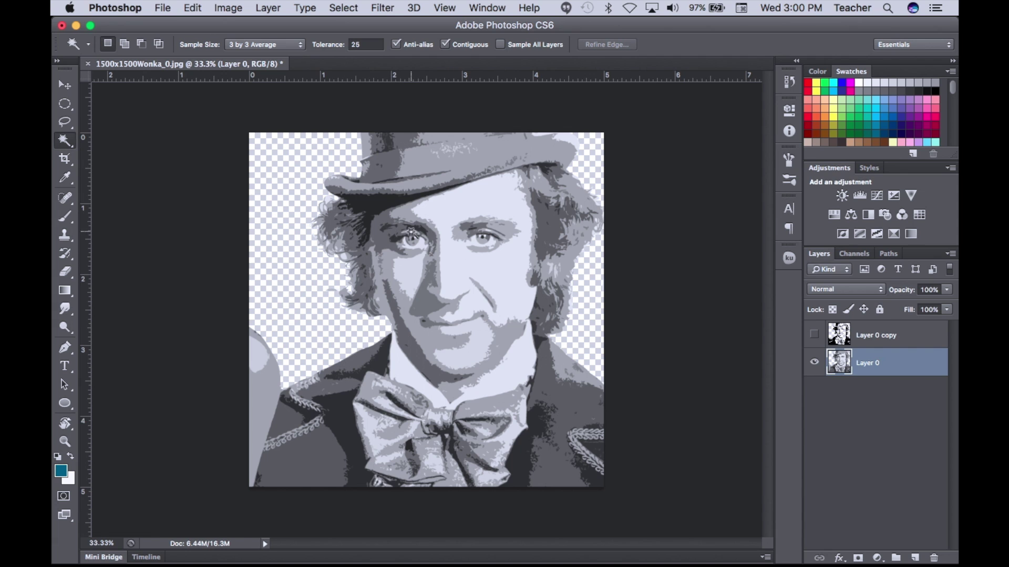
Toggle Layer 0 copy and grey Layer 0 visibility to compare, leaving both visible
{"action": "left_click", "coordinate": [814, 334]}
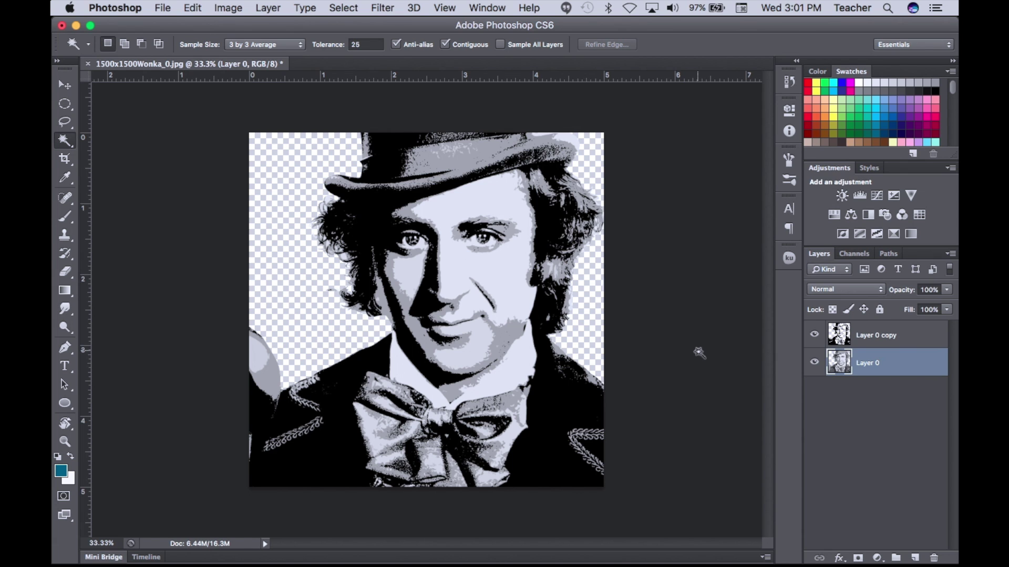
{"action": "left_click", "coordinate": [814, 335]}
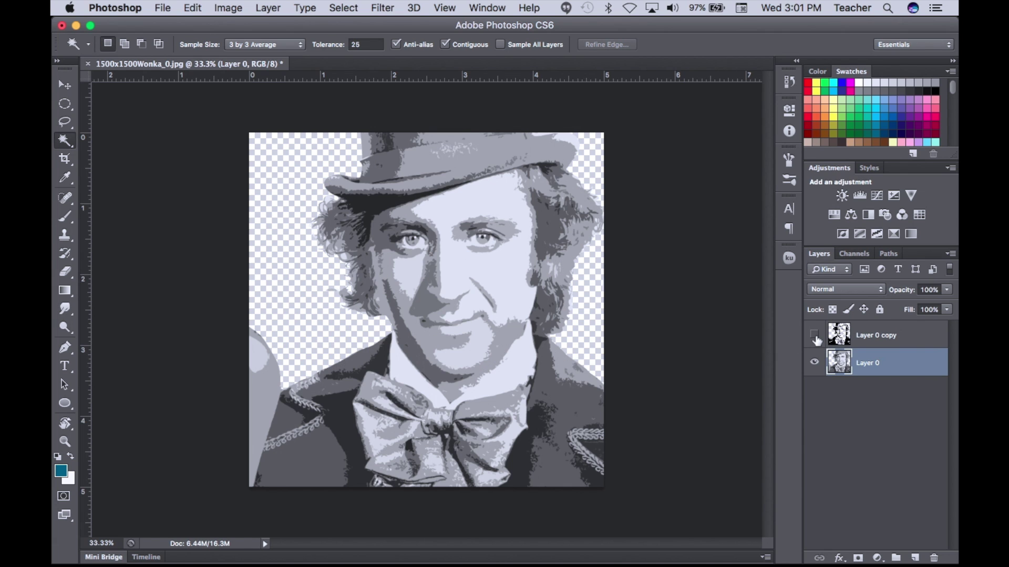
{"action": "left_click", "coordinate": [814, 336]}
{"action": "left_click", "coordinate": [813, 362]}
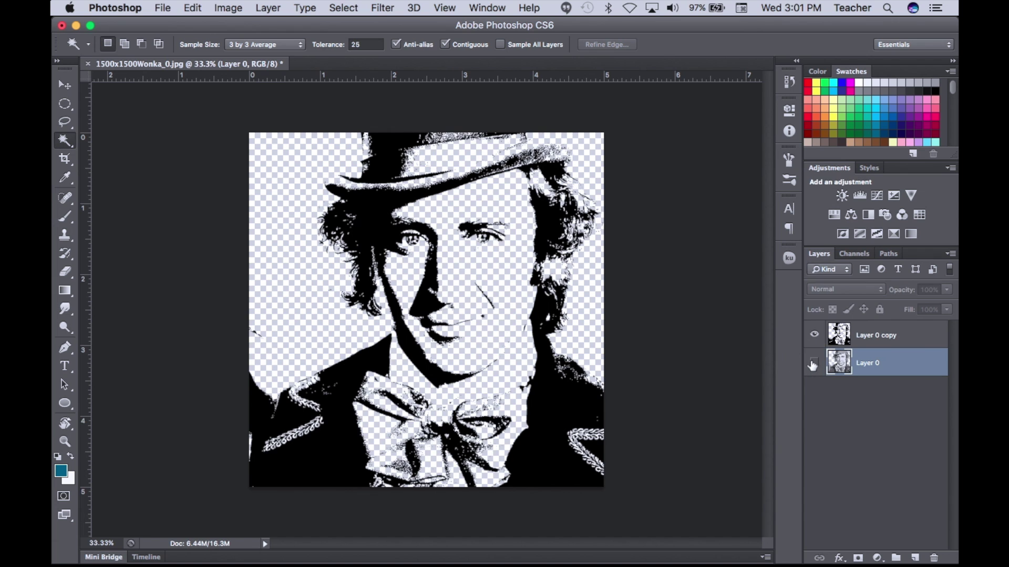
{"action": "left_click", "coordinate": [813, 362]}
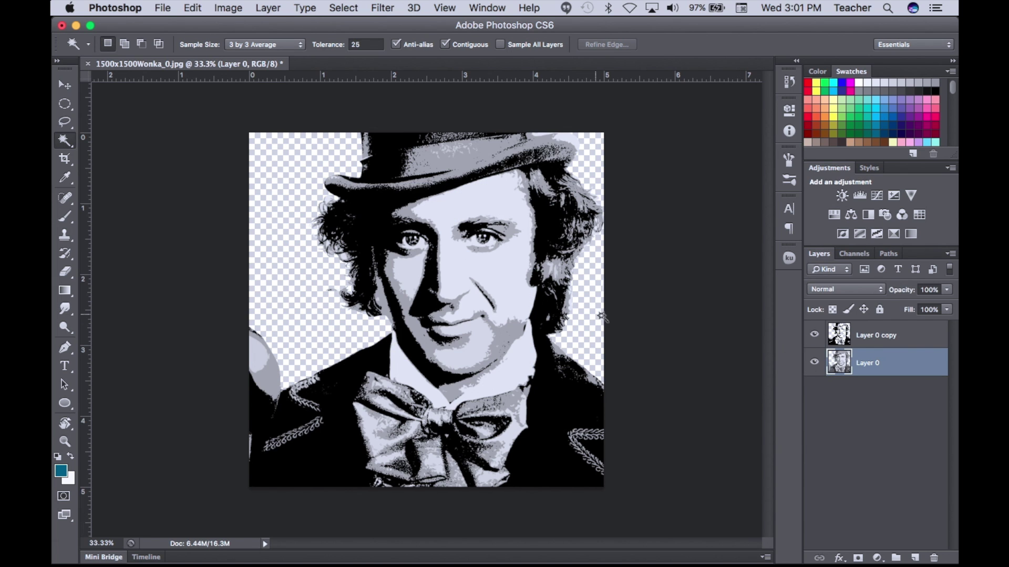